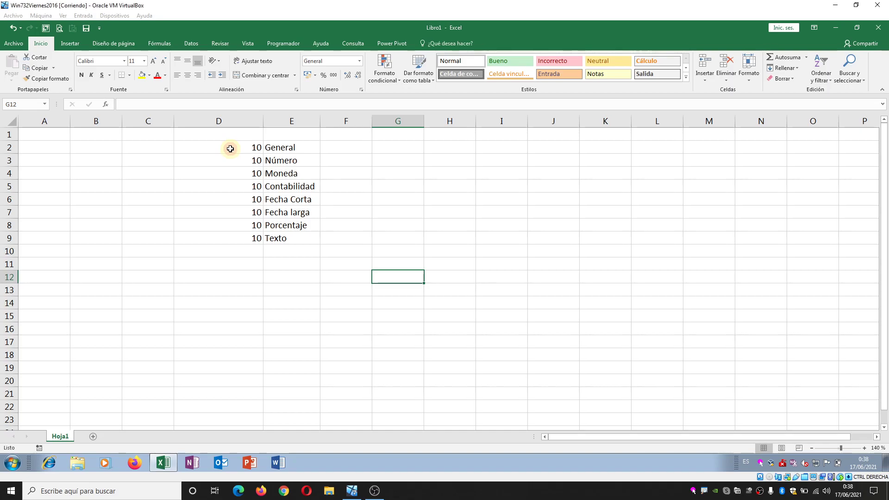
click(231, 149)
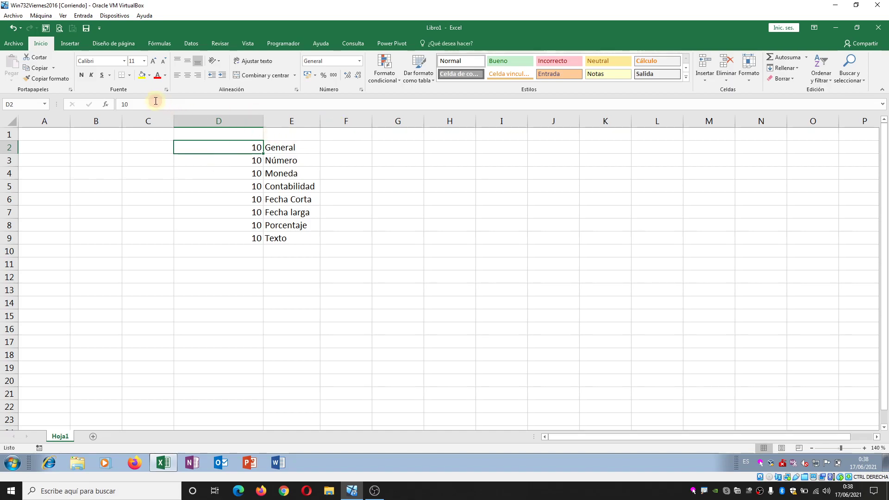
click(243, 161)
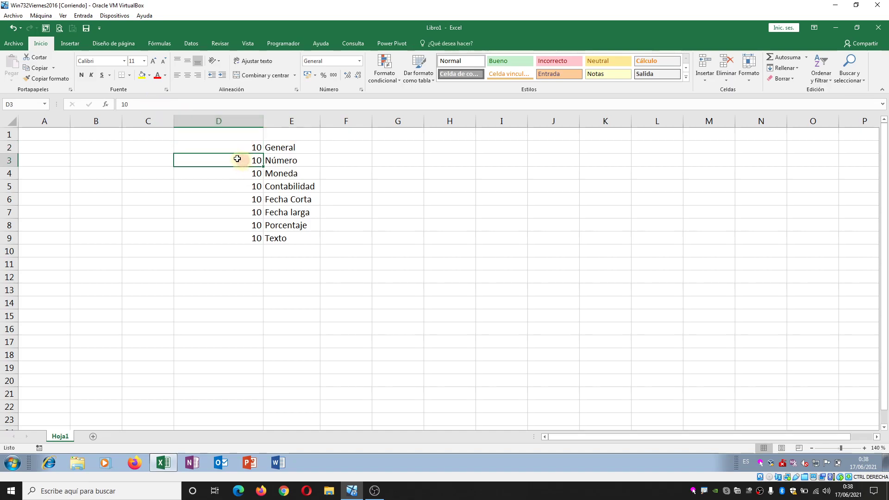
click(256, 178)
click(242, 148)
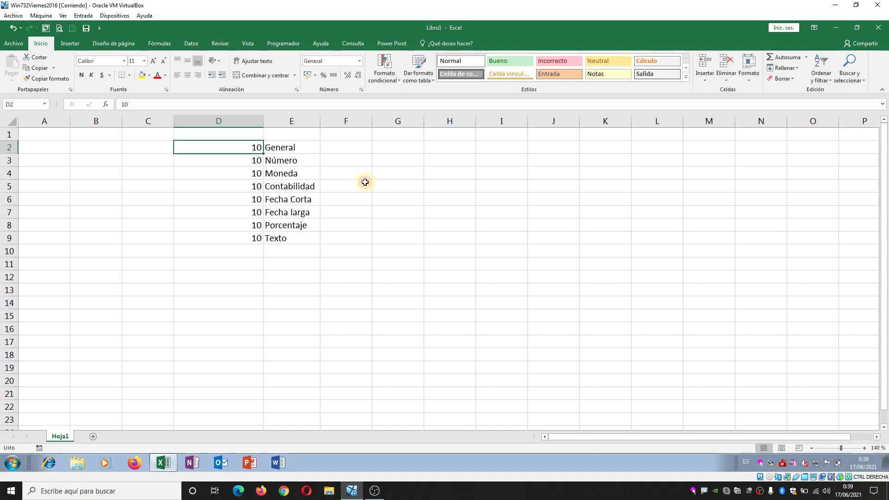
Apply the Número format to the value in cell D3, beside the Número label
click(252, 165)
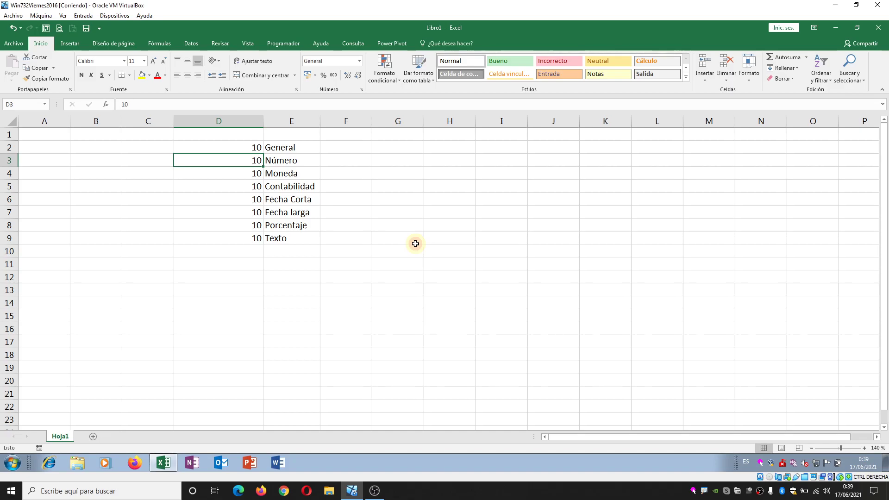
click(360, 61)
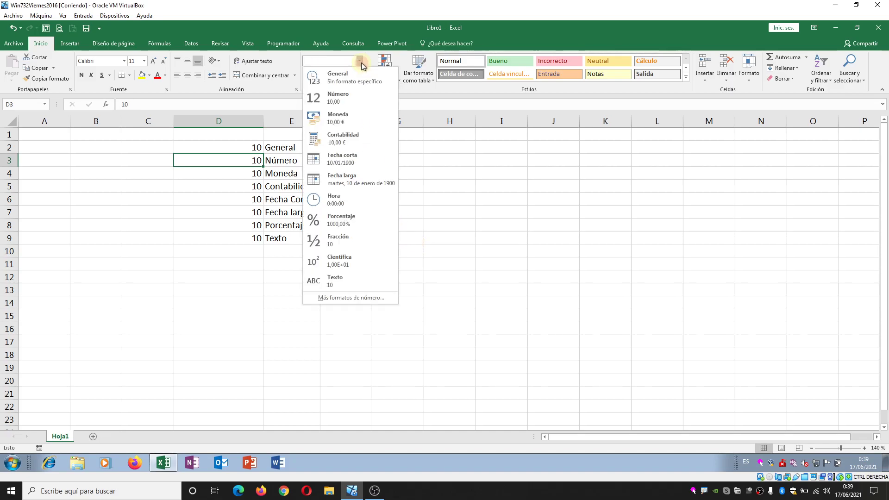
click(330, 97)
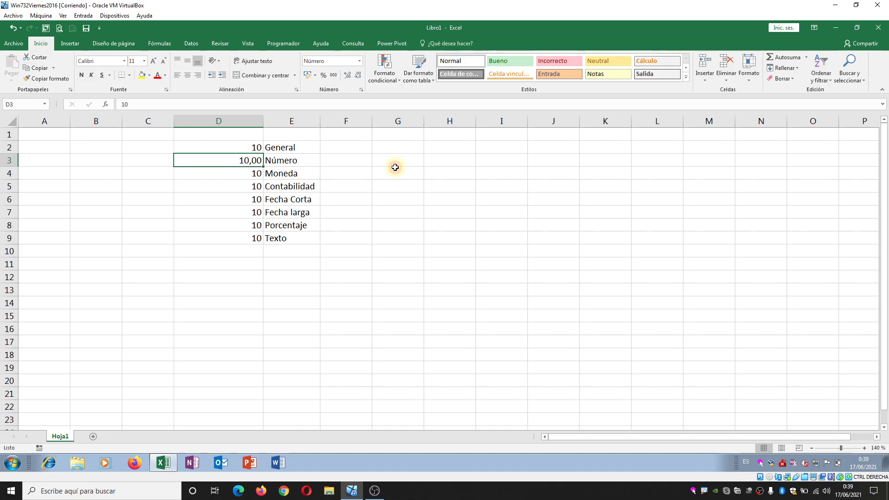
Increase the decimal places of D3, reduce them to none, and set them back to two
click(348, 76)
click(348, 76)
click(348, 76)
click(357, 75)
click(357, 75)
click(358, 75)
click(358, 76)
click(358, 75)
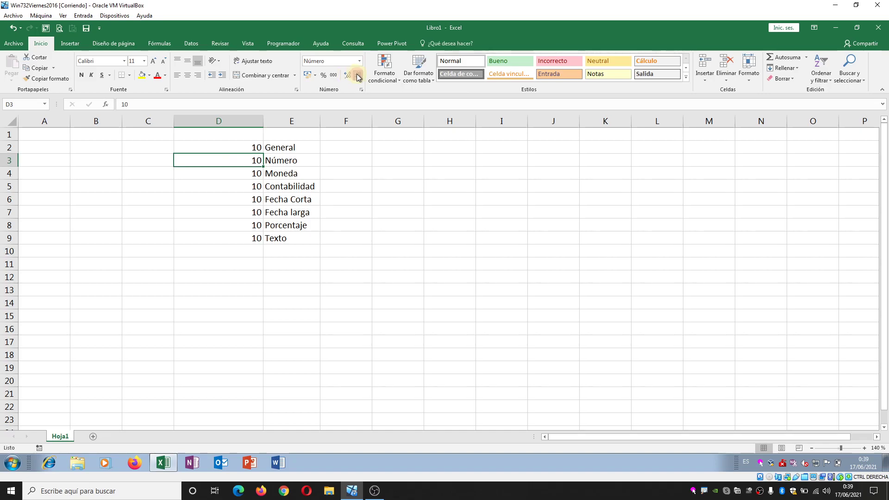
click(349, 74)
click(349, 74)
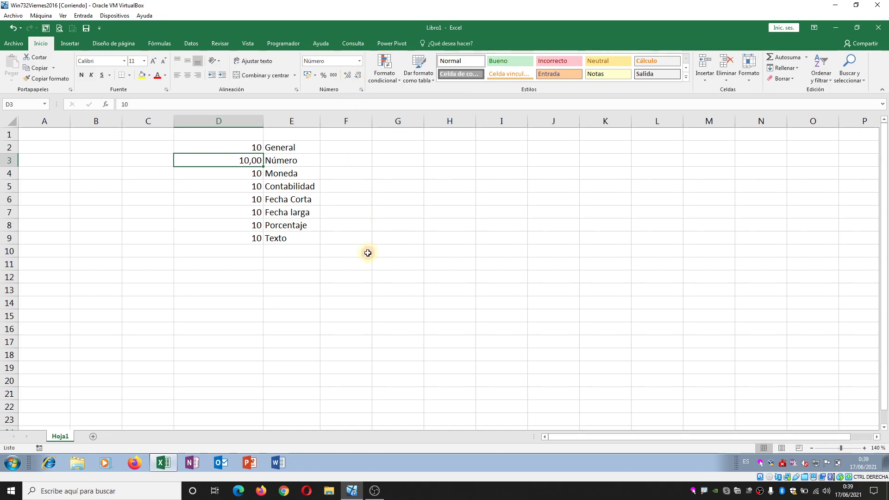
Apply the Moneda format to cell D4 and the Contabilidad format to cell D5
click(257, 173)
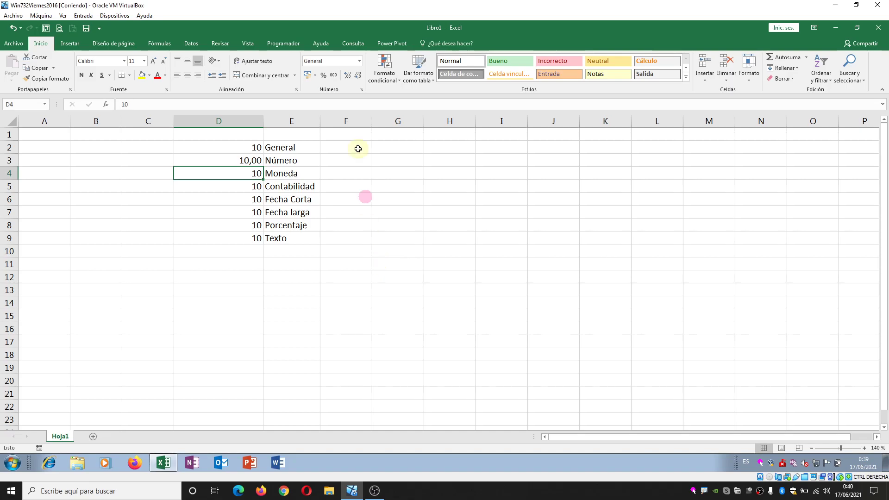
click(359, 61)
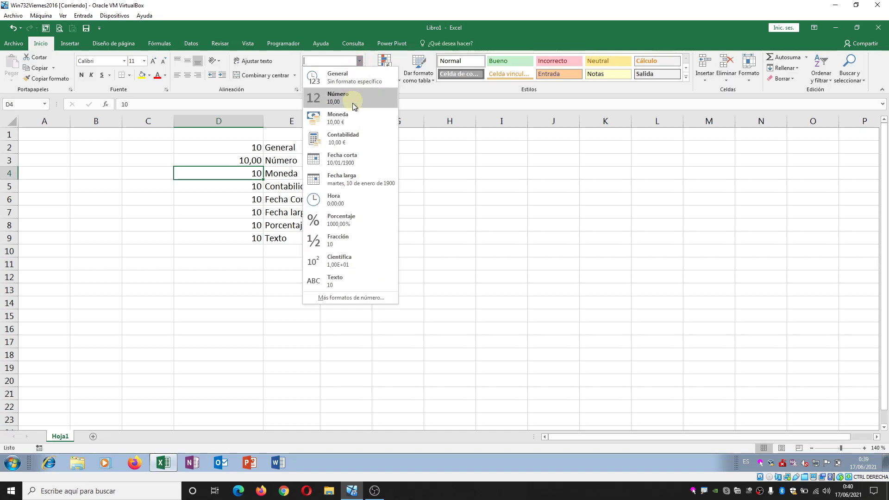
click(351, 119)
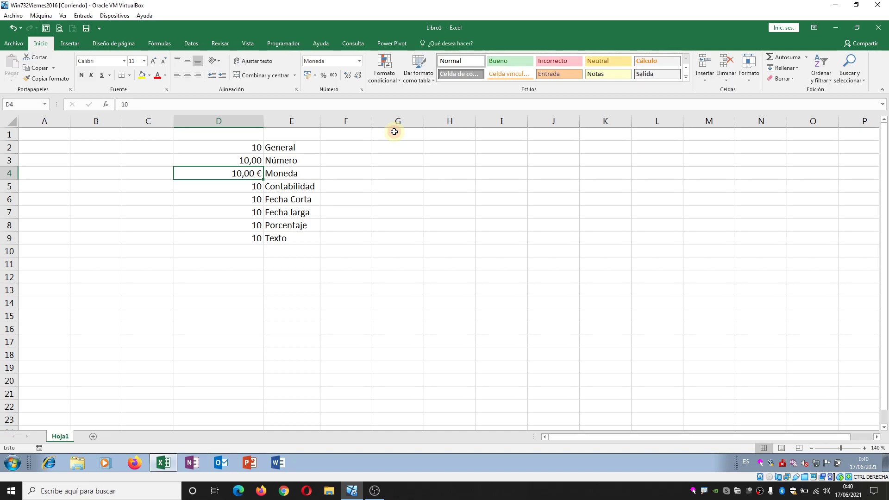
click(255, 187)
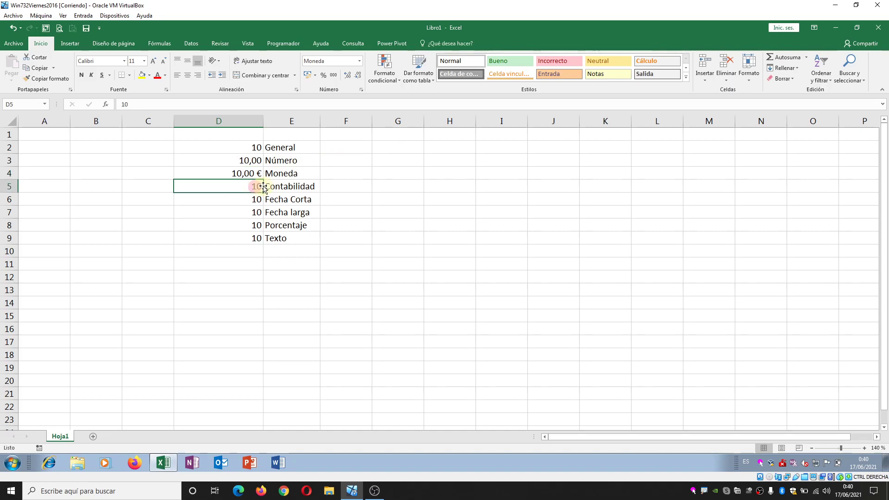
click(360, 66)
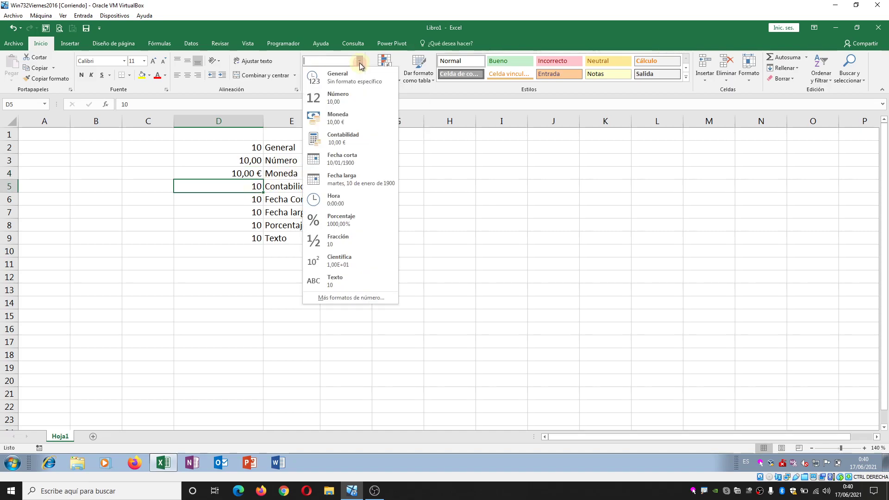
click(351, 135)
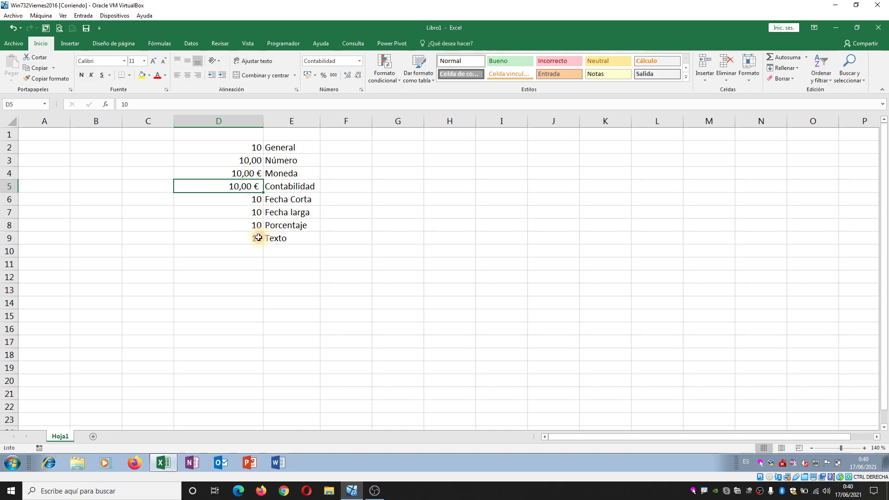
Try left alignment on the currency value in D4, compare it with D5, and align D4 right again
click(239, 172)
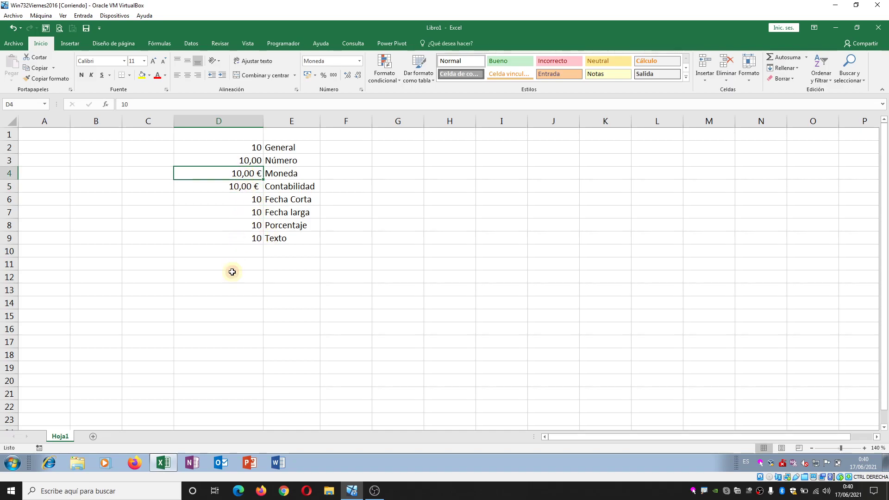
click(177, 75)
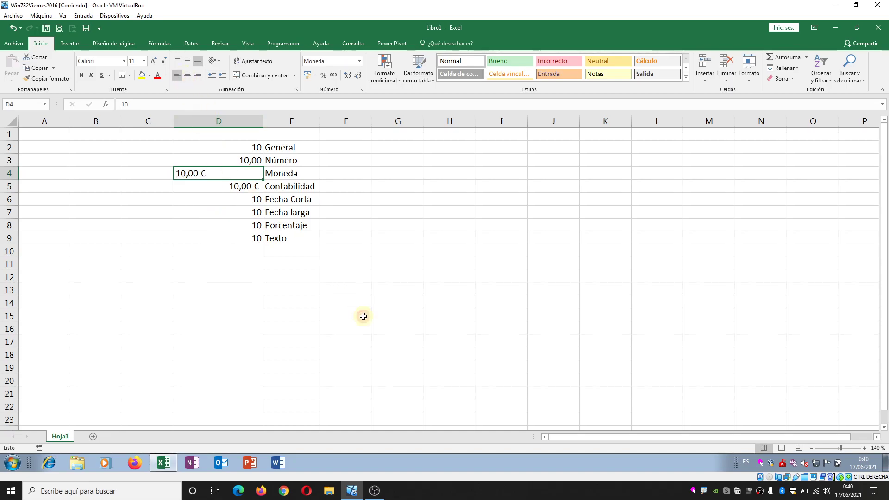
click(248, 187)
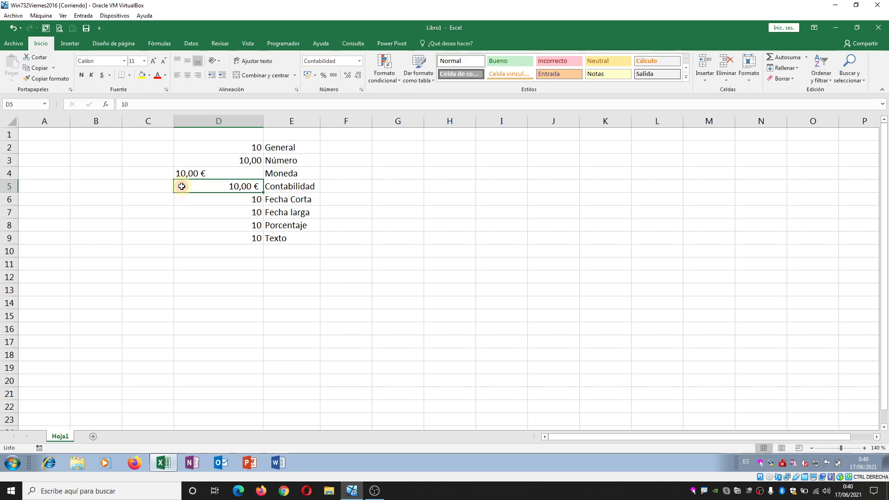
click(209, 174)
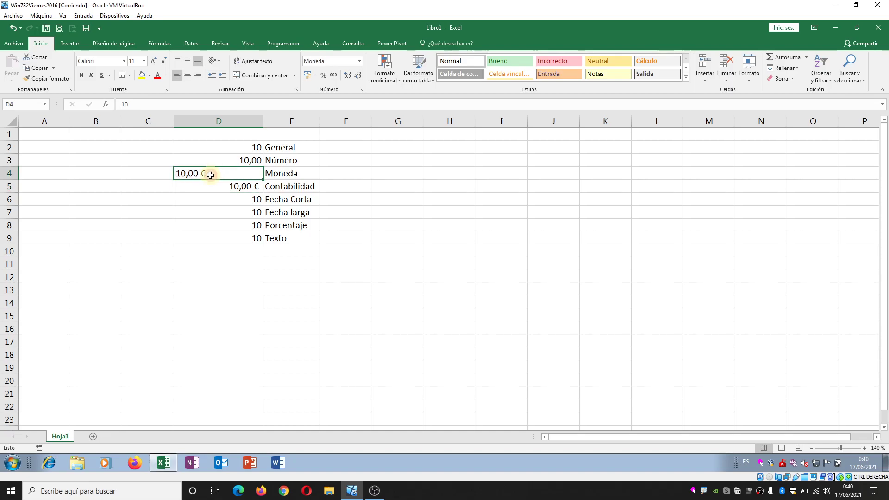
click(197, 75)
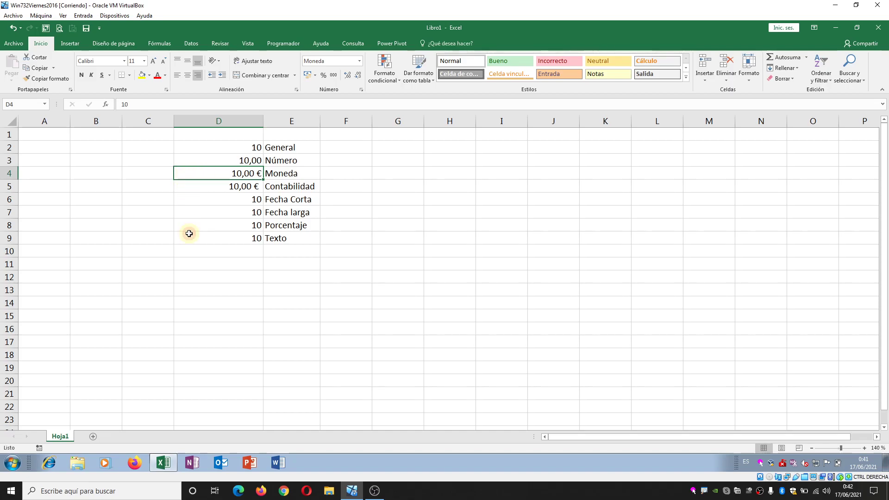
click(219, 187)
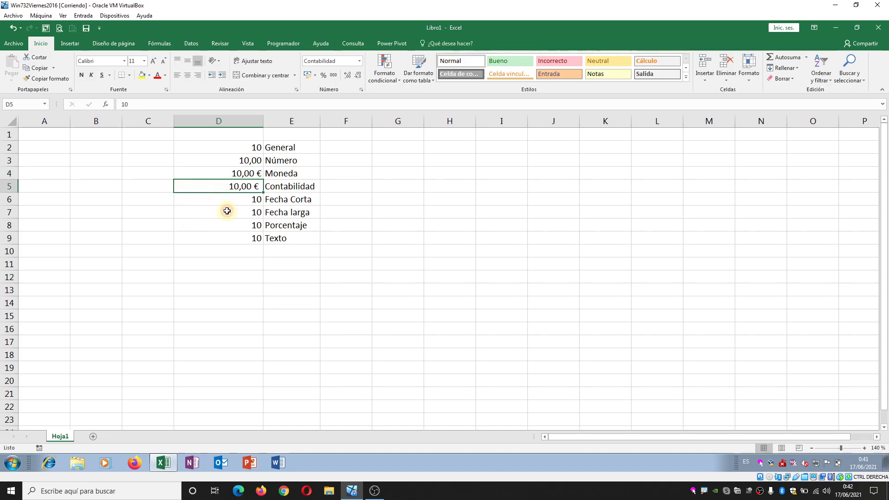
Apply the Fecha corta format to cell D6 and dismiss the Windows Defender notification
click(249, 199)
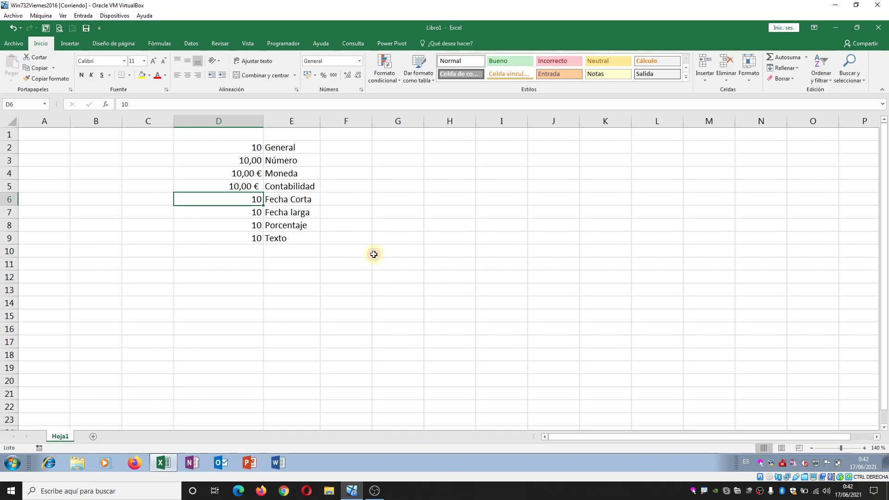
click(360, 60)
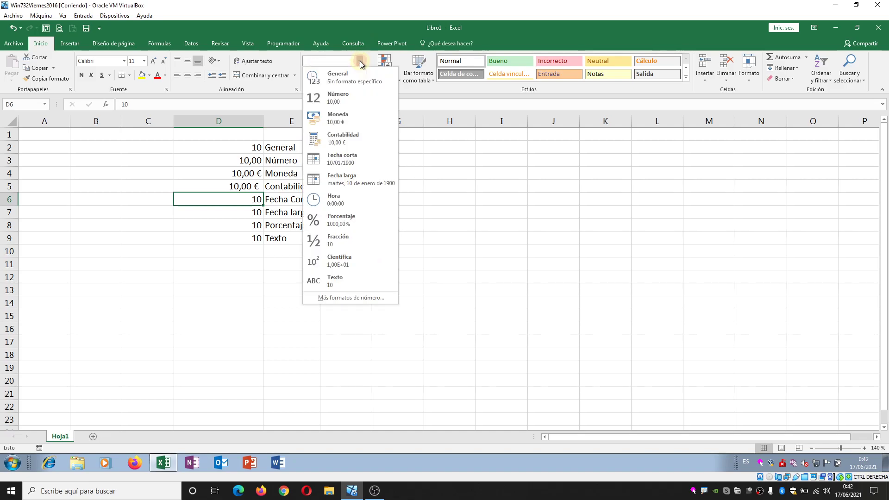
click(363, 160)
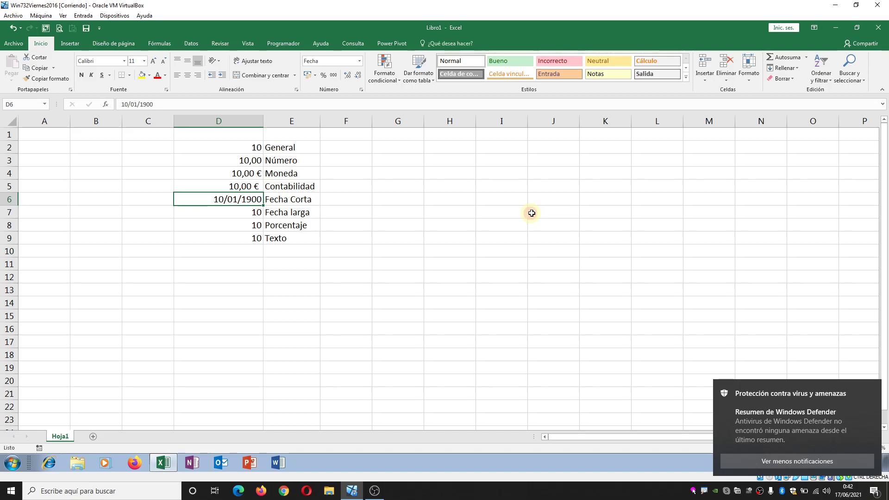
click(869, 392)
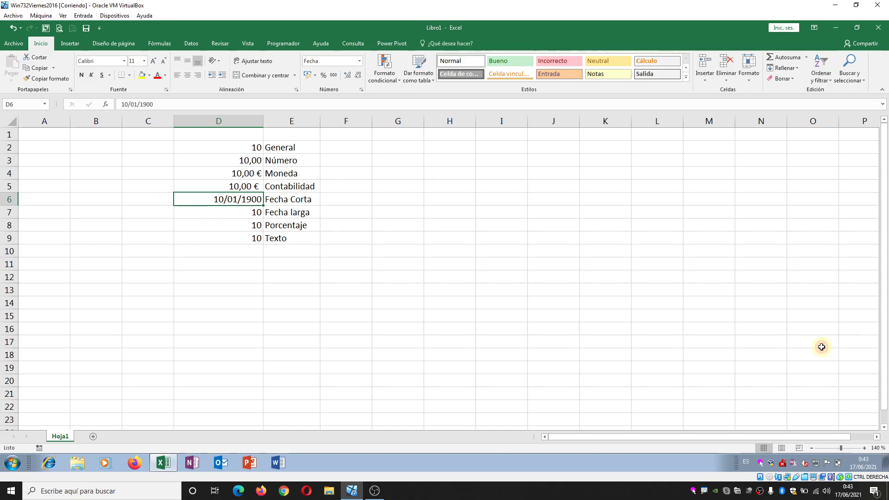
Enter the date 17/06/21 in the empty cell H9
click(460, 237)
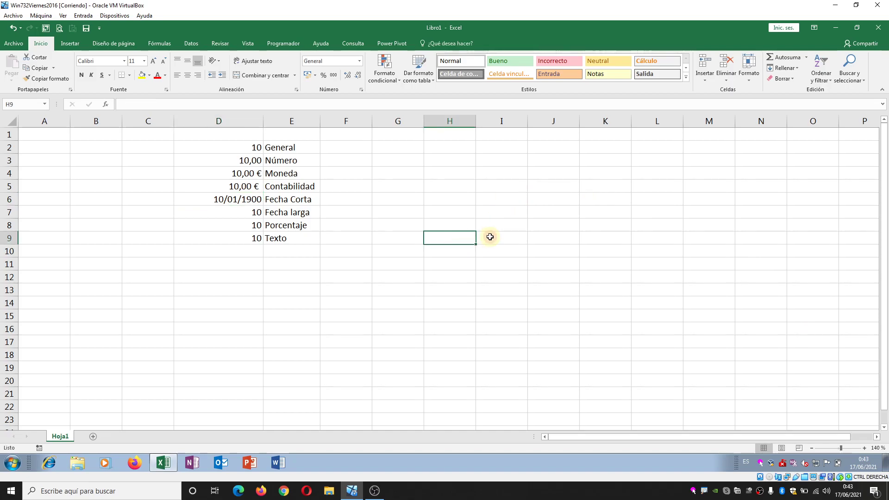
text(17/0)
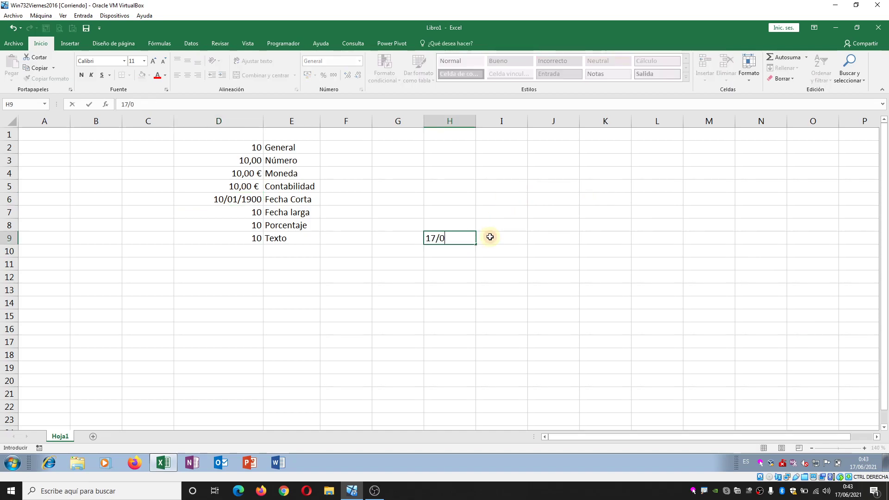
text(6/21)
key(Return)
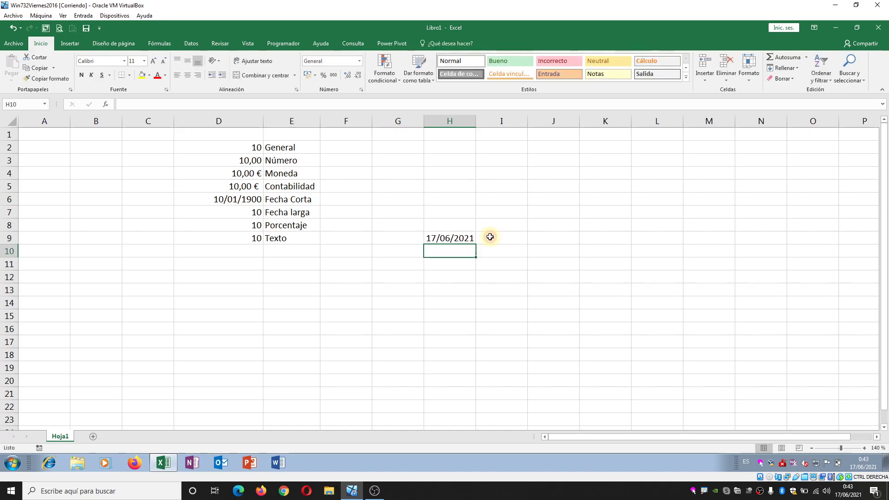
Try the Moneda format on the date in H9, and format it as Número instead
click(463, 239)
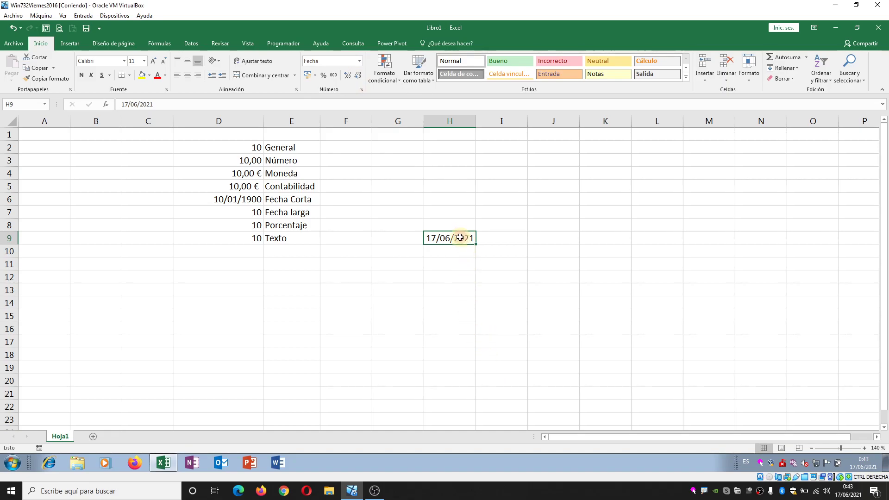
click(359, 61)
click(345, 118)
click(359, 61)
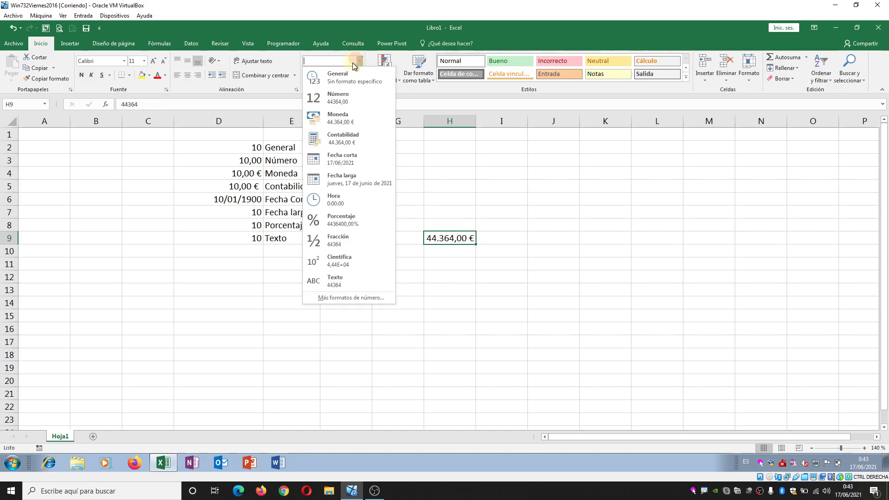
click(349, 96)
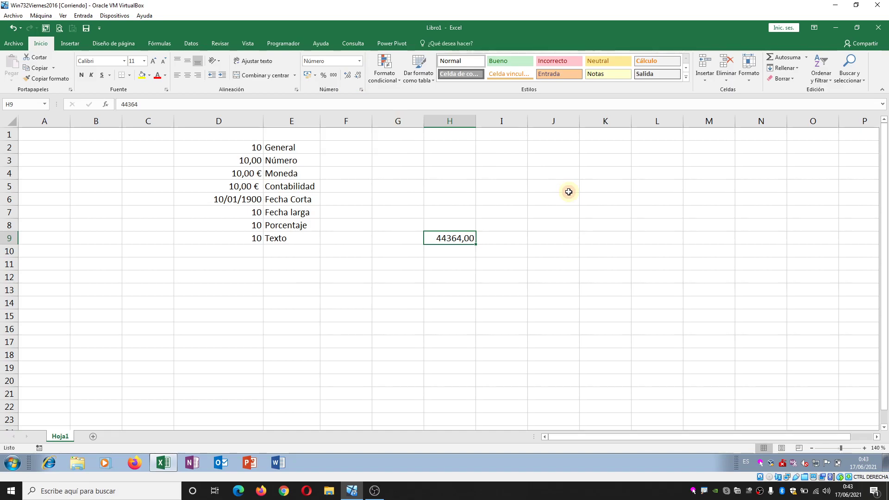
Enter 44363 in cell H10 and apply the Fecha corta format to it
key(Return)
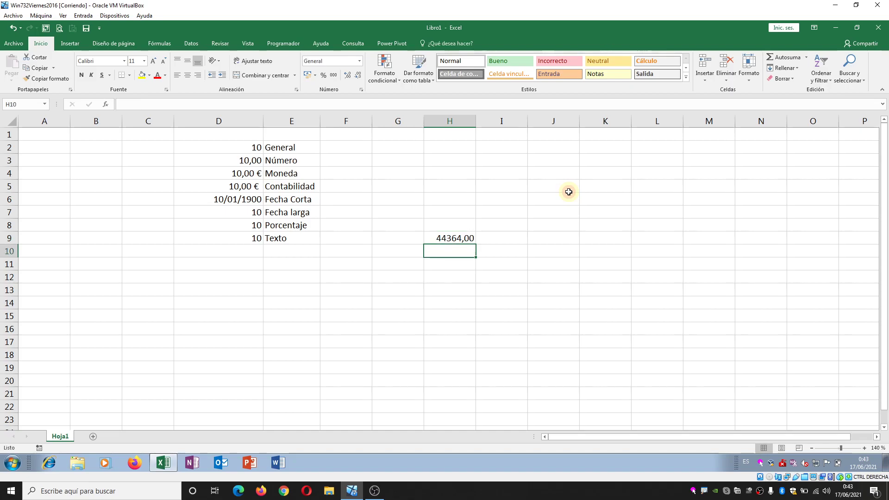
text(44363)
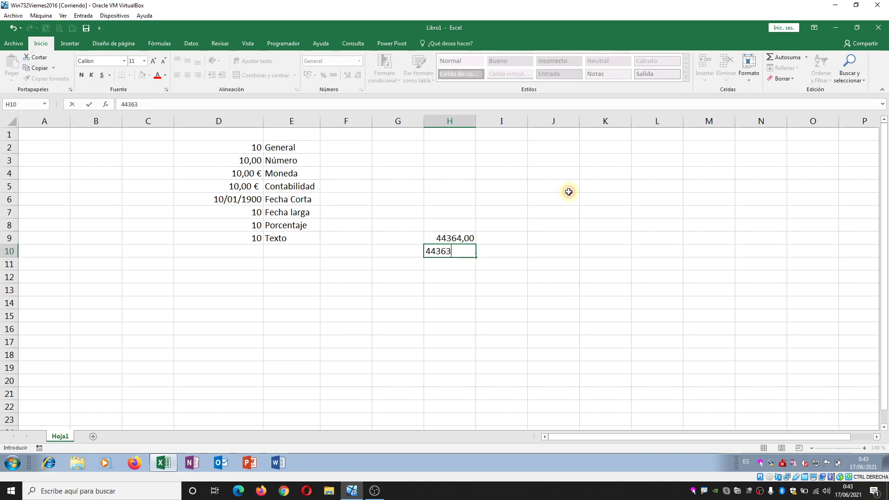
key(Return)
click(459, 251)
click(360, 61)
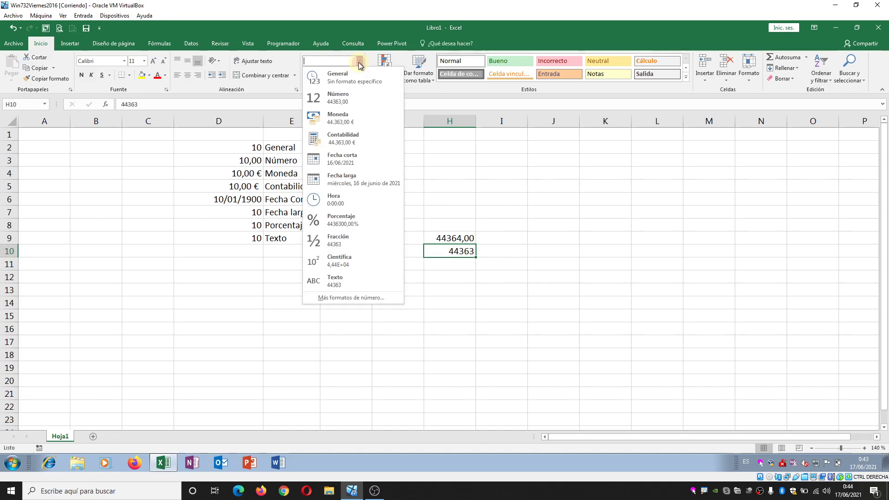
click(369, 158)
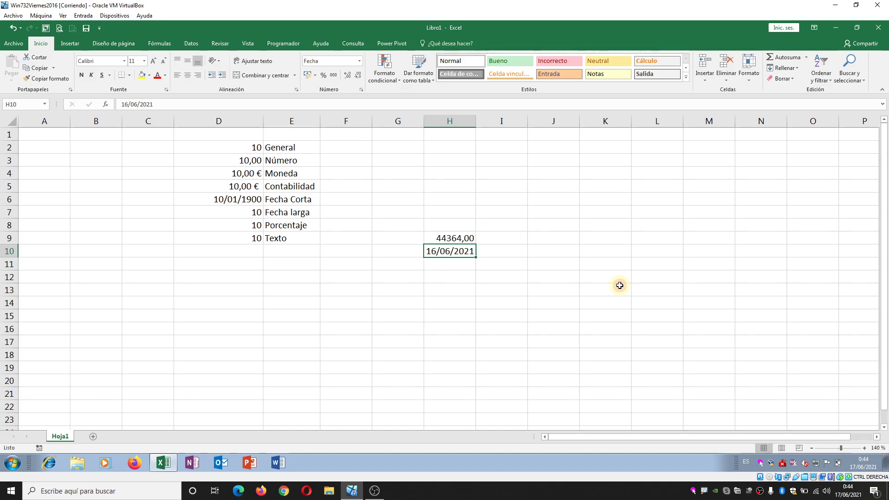
Apply the Fecha larga format to cell D7 and widen column D to fit the long date
click(248, 215)
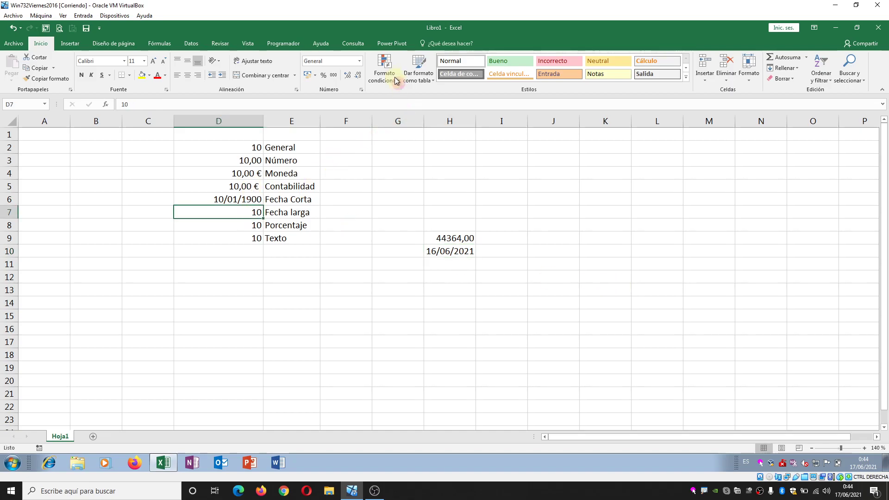
click(360, 61)
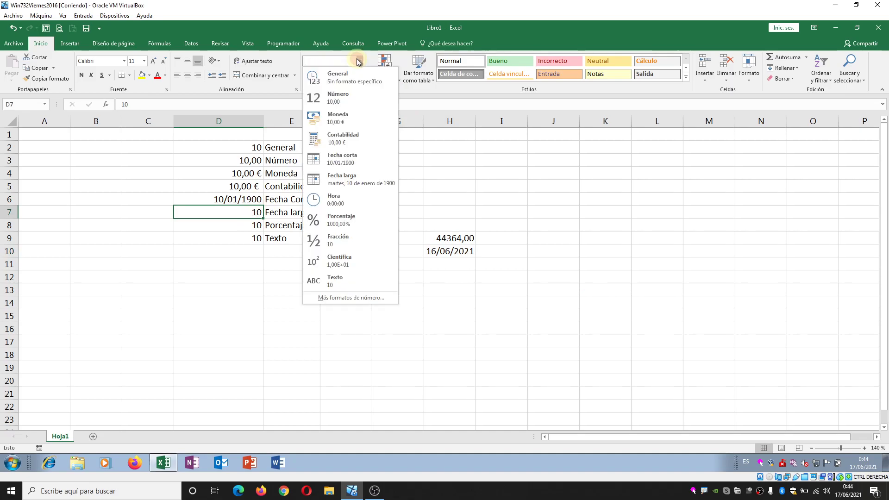
click(362, 179)
drag(266, 119, 293, 121)
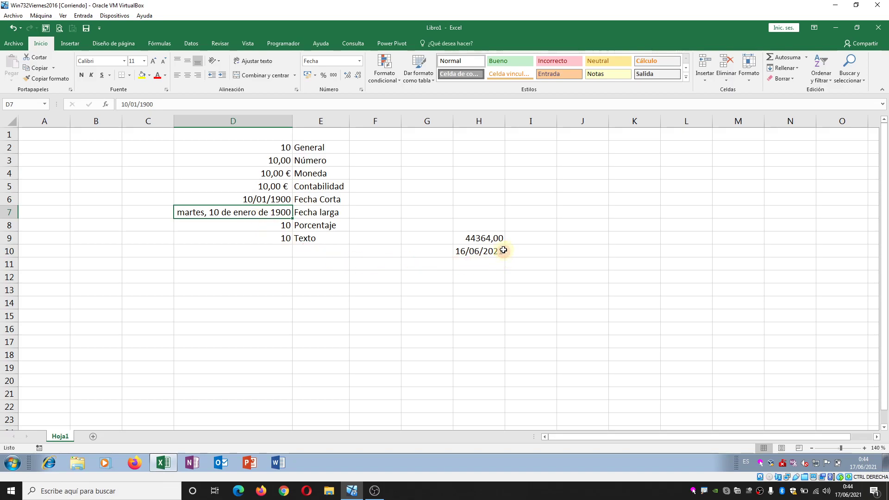
Format the numeric value in cell H9 as Fecha larga
click(482, 234)
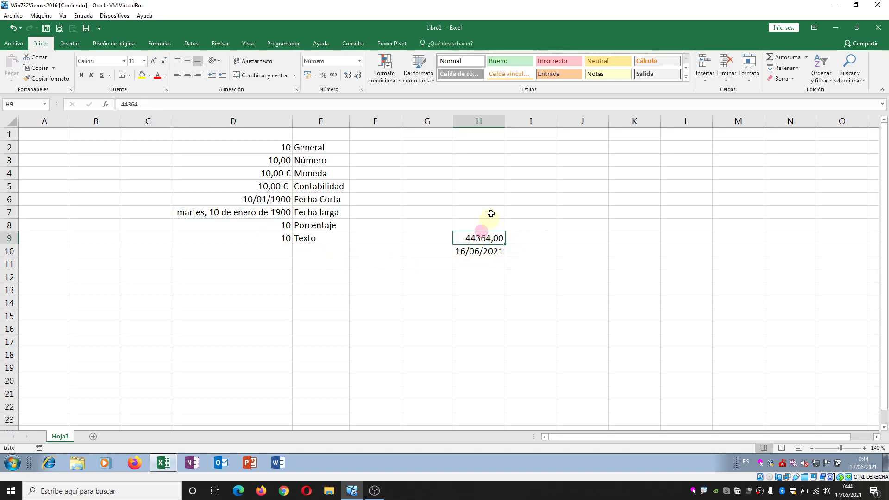
click(359, 61)
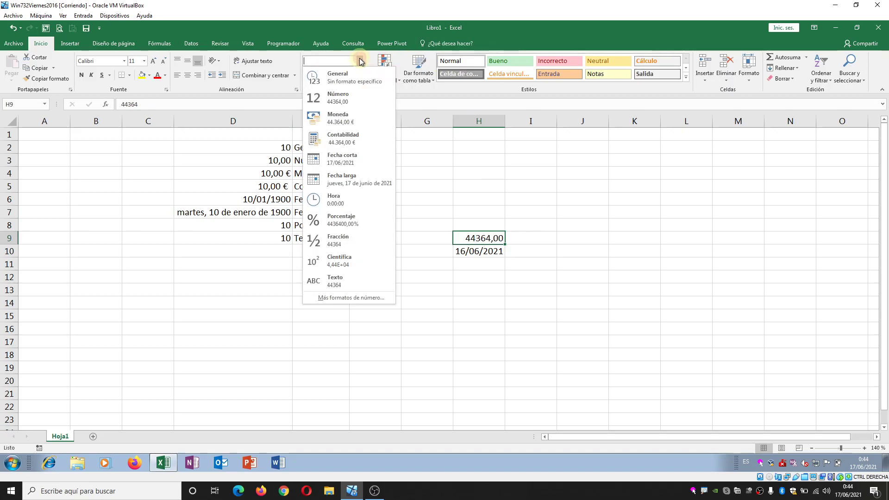
click(363, 182)
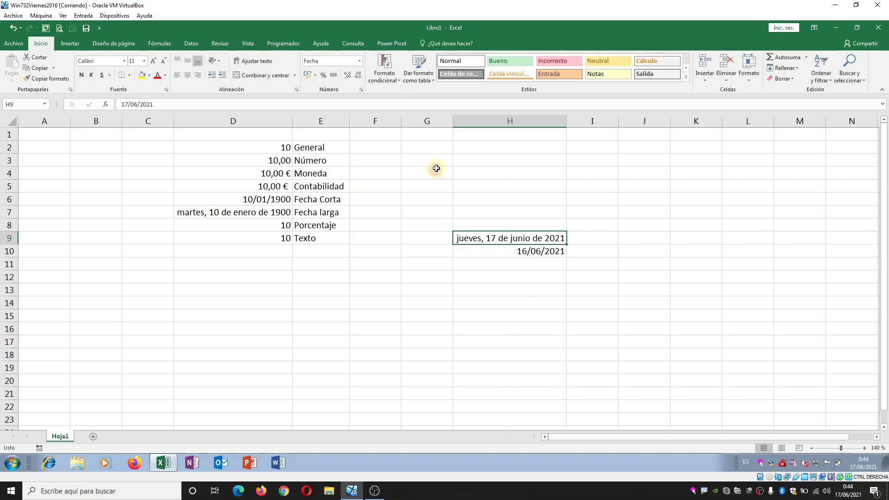
Apply the Porcentaje format to the value 10 in cell D8
click(285, 227)
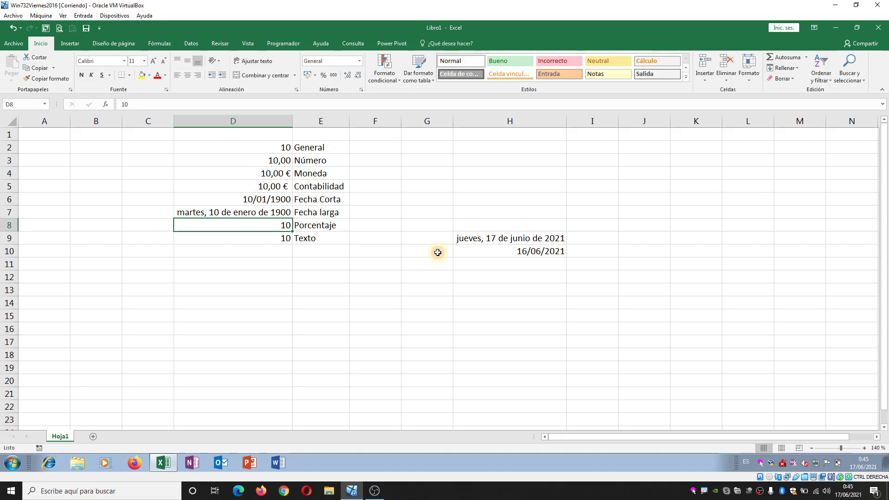
click(363, 67)
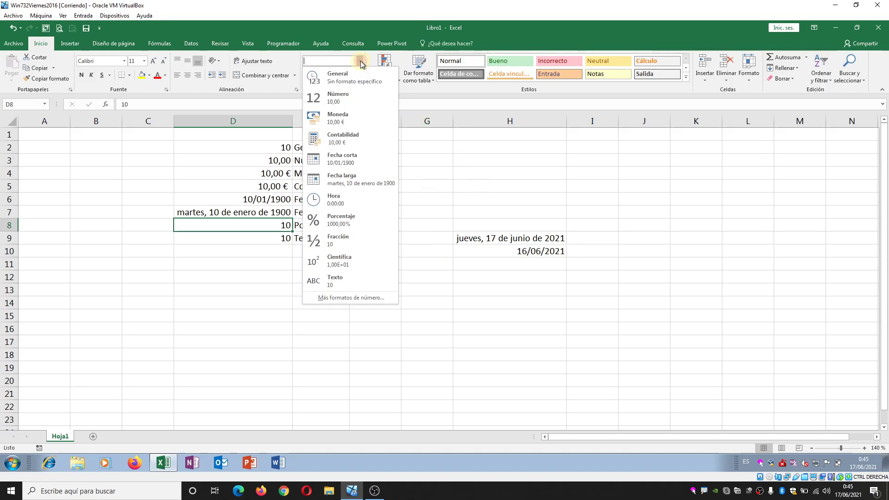
click(373, 226)
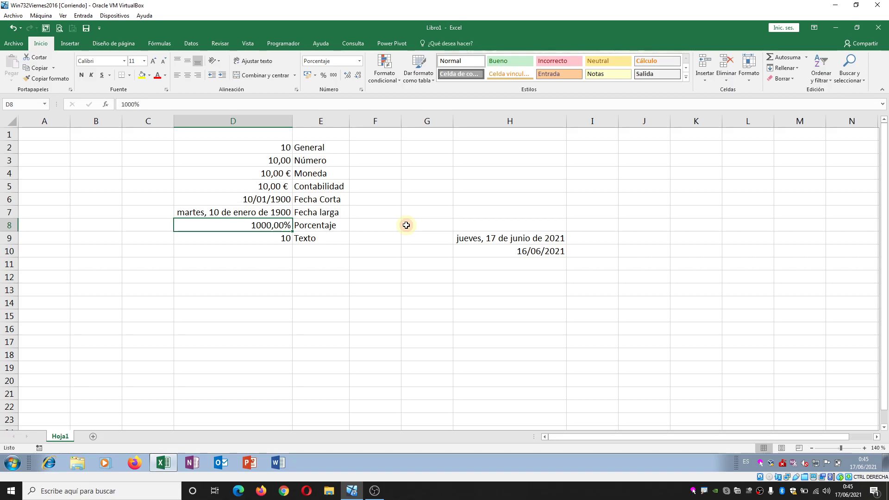
Enter the formula =10/100 in the empty cell G13
click(420, 290)
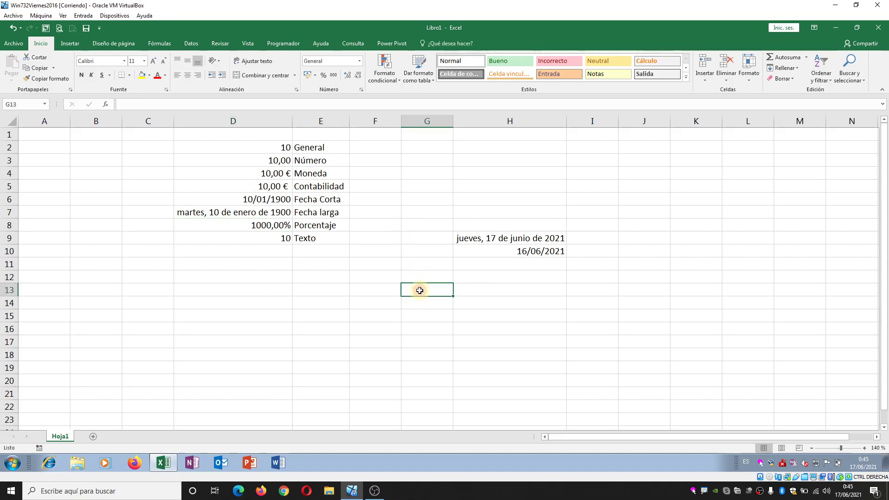
text(=10)
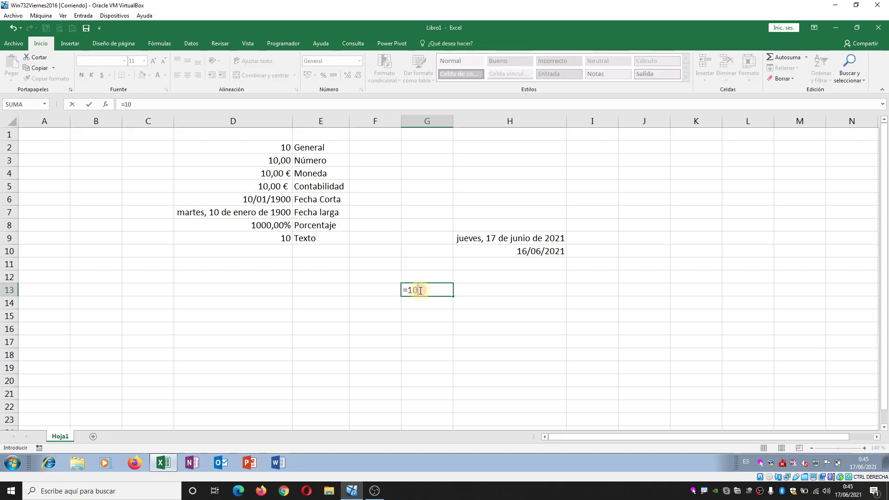
text(/100)
key(Return)
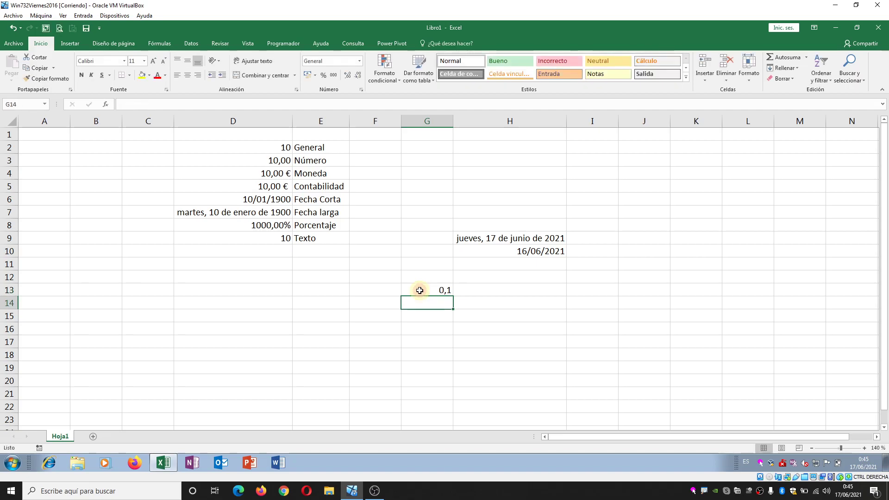
Format the result in G13 as Porcentaje and move the cell to H12
click(419, 290)
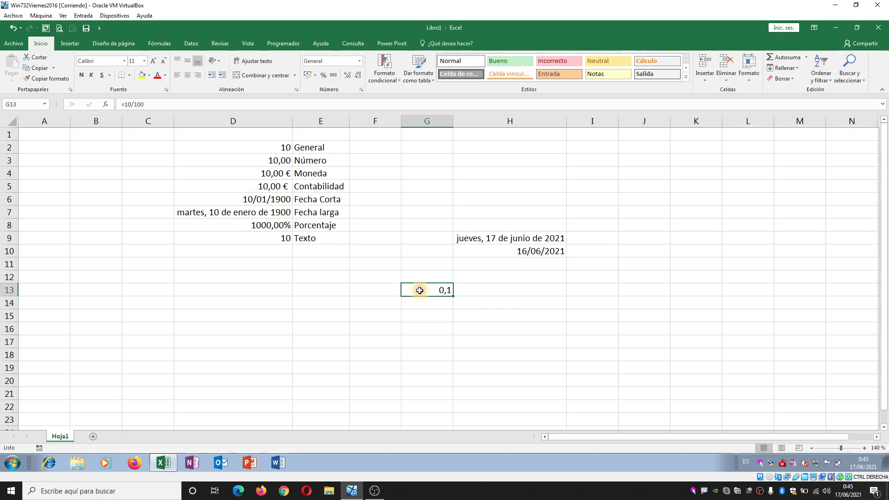
click(359, 63)
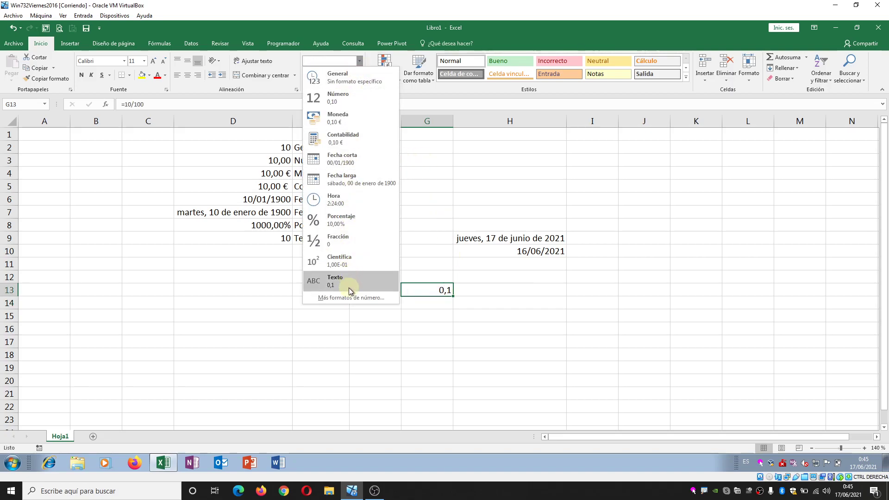
key(Escape)
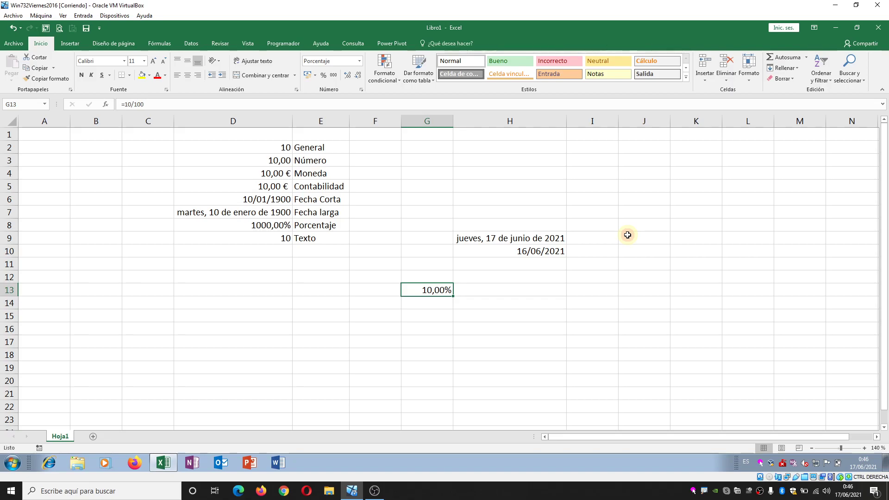
drag(424, 296, 508, 281)
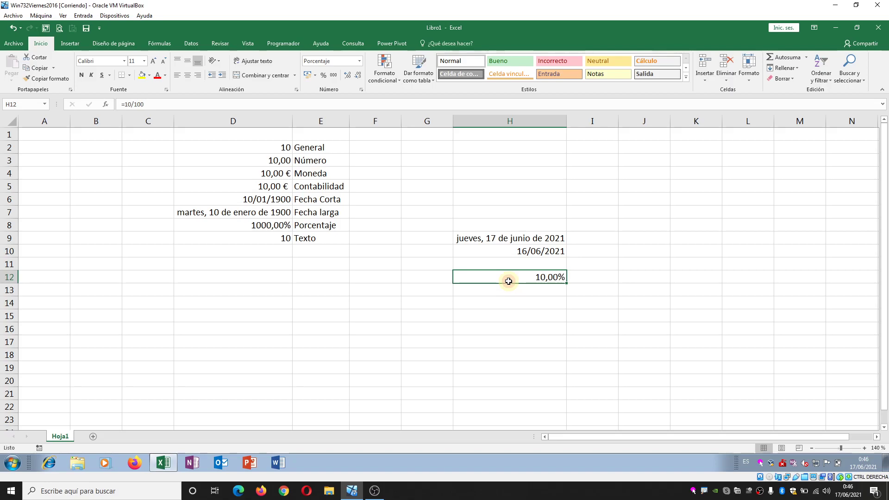
Enter 0,8 in cell H13 and apply the Porcentaje format to it
key(Return)
text(0,8)
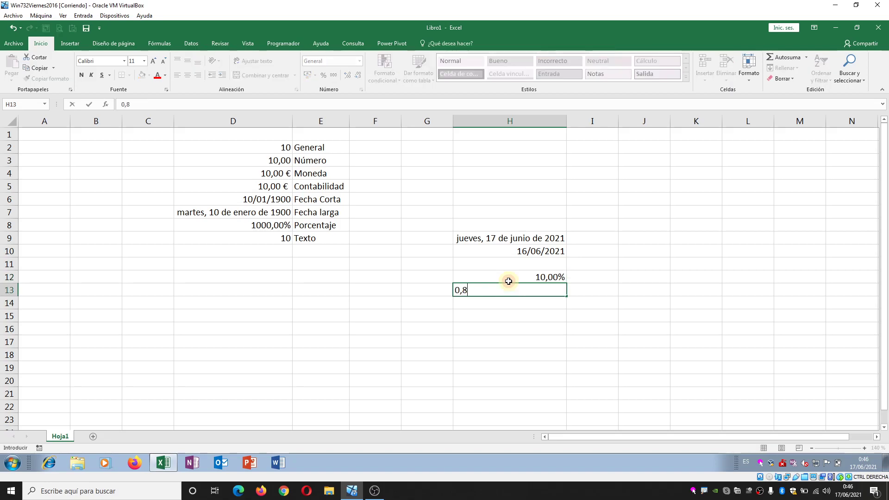
key(Return)
click(505, 288)
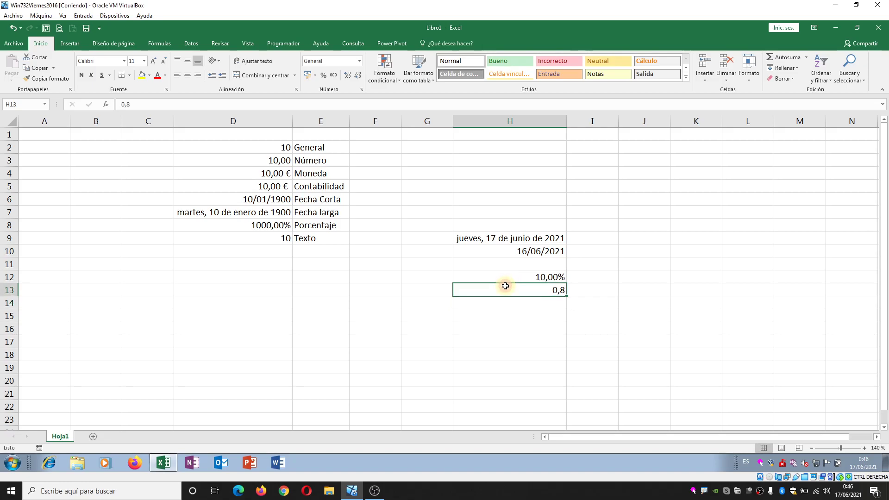
click(359, 60)
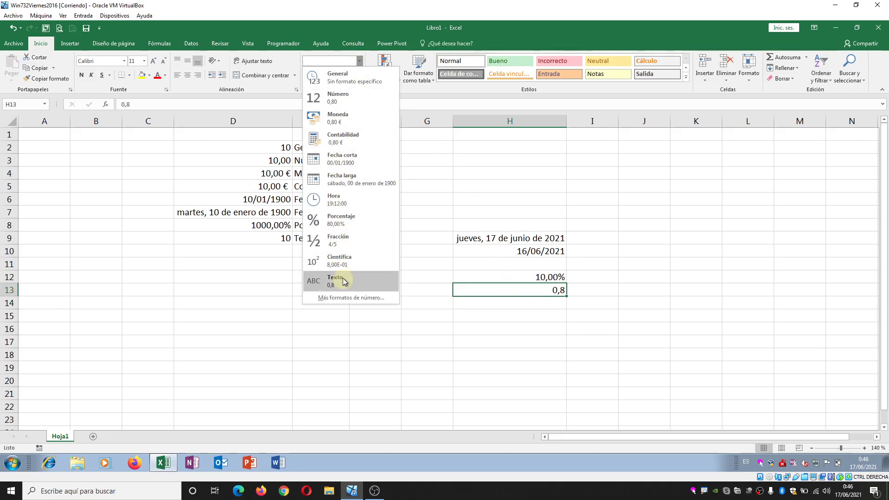
click(345, 225)
Enter 0,33 in cell H15 and apply the Porcentaje format to it
click(545, 315)
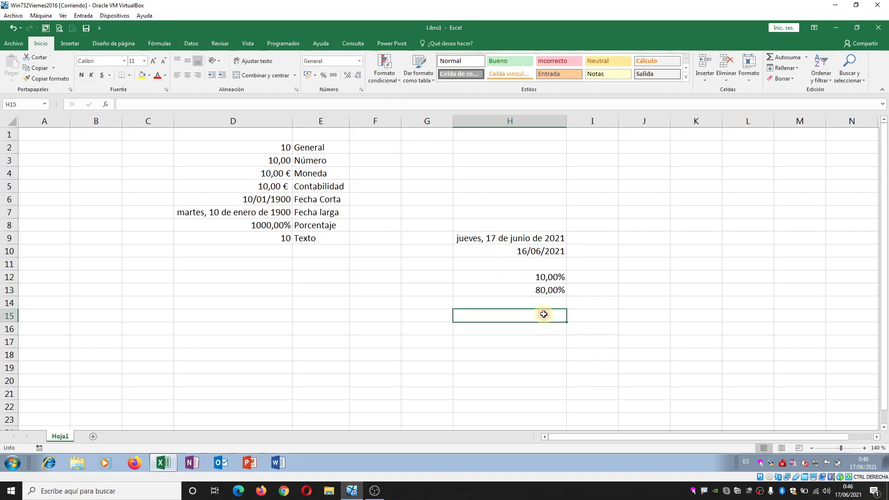
text(0,33)
click(580, 394)
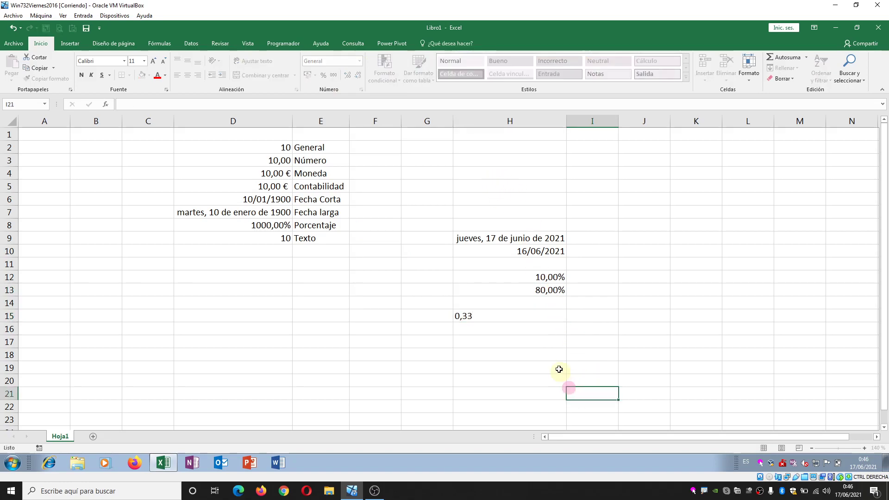
click(537, 314)
click(360, 61)
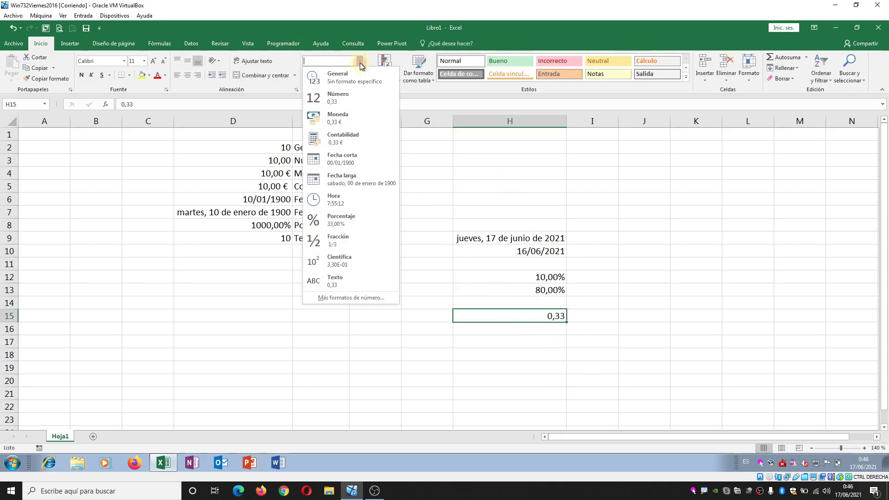
click(358, 224)
Enter the whole number 33 in cell H16
click(539, 330)
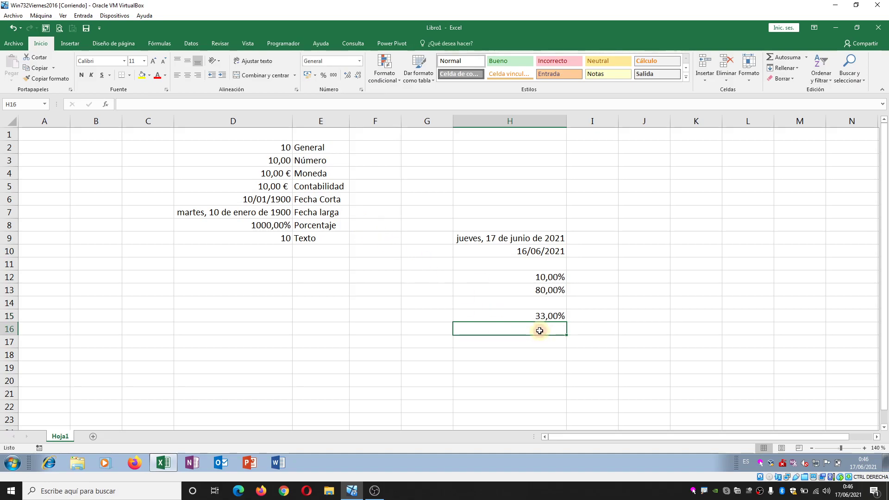
text(33)
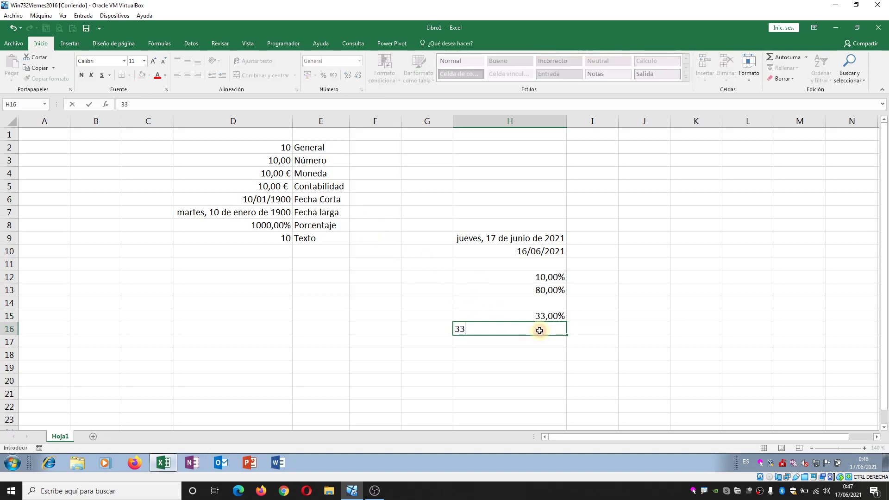
key(Return)
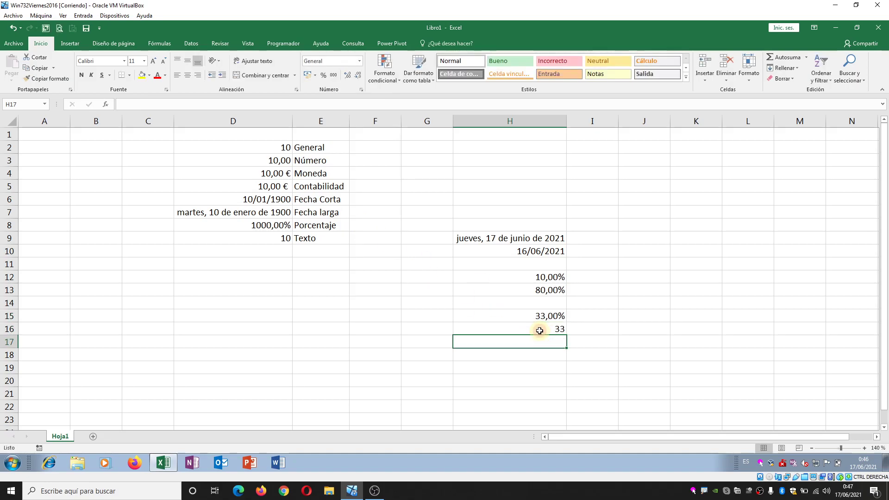
Change the content of cell H16 to the formula =33/100
click(539, 330)
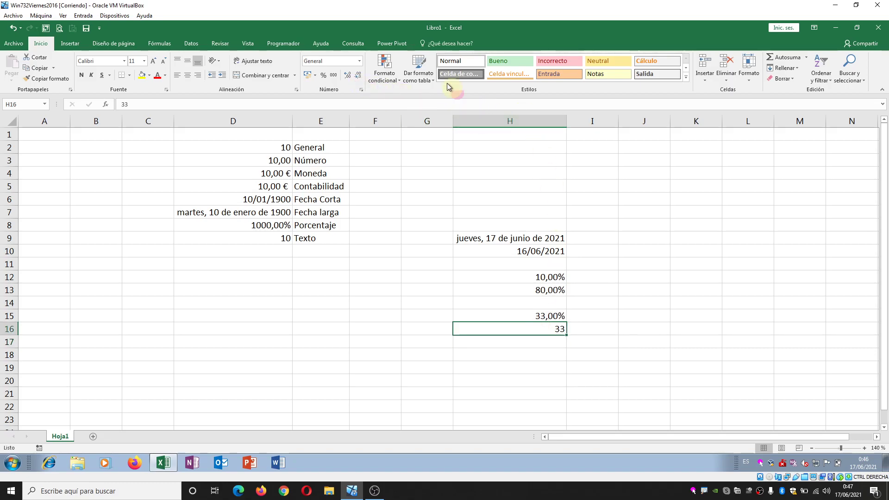
click(324, 104)
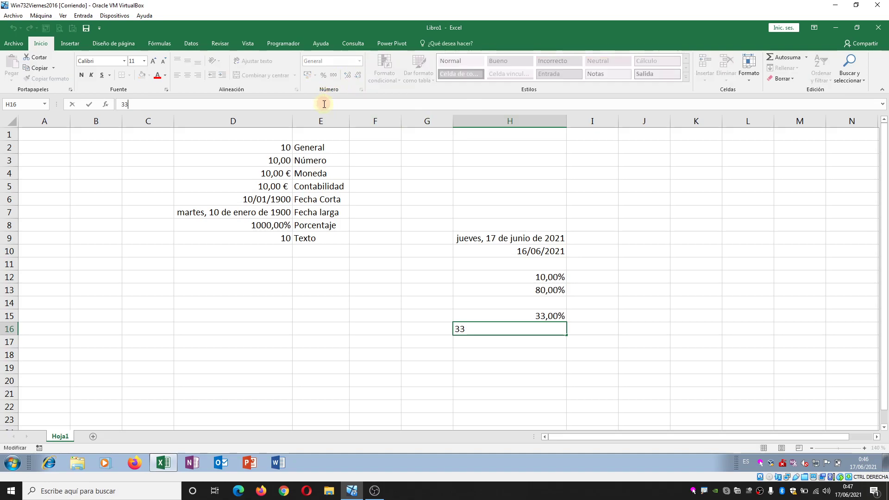
text(,00)
key(BackSpace)
key(BackSpace)
key(BackSpace)
text(/100)
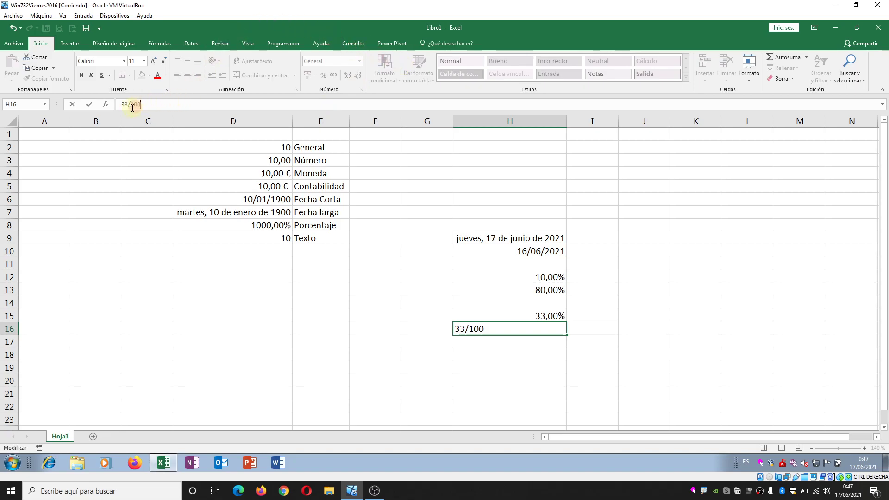
key(Home)
text(=)
key(Return)
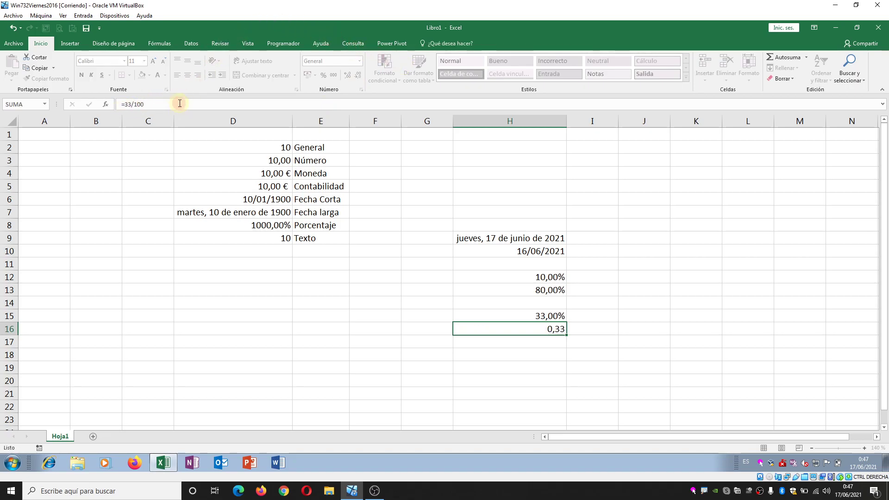
Apply the Porcentaje format to the formula result in cell H16
click(533, 328)
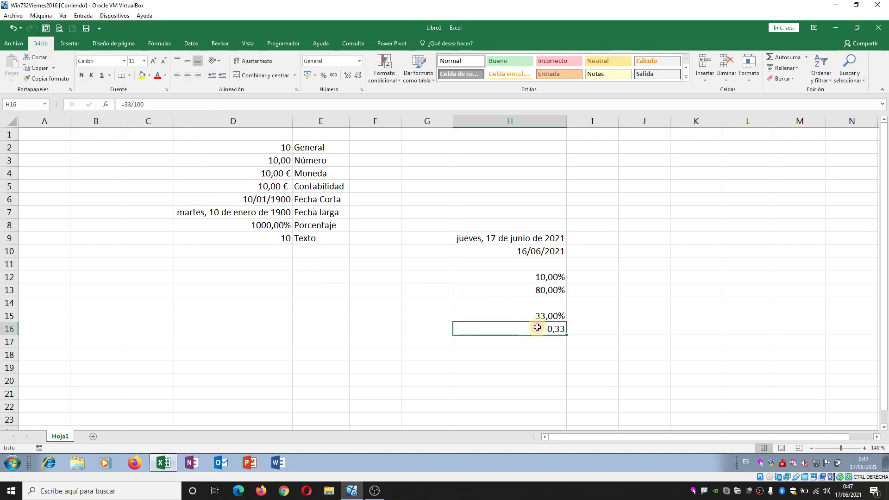
click(360, 63)
click(343, 221)
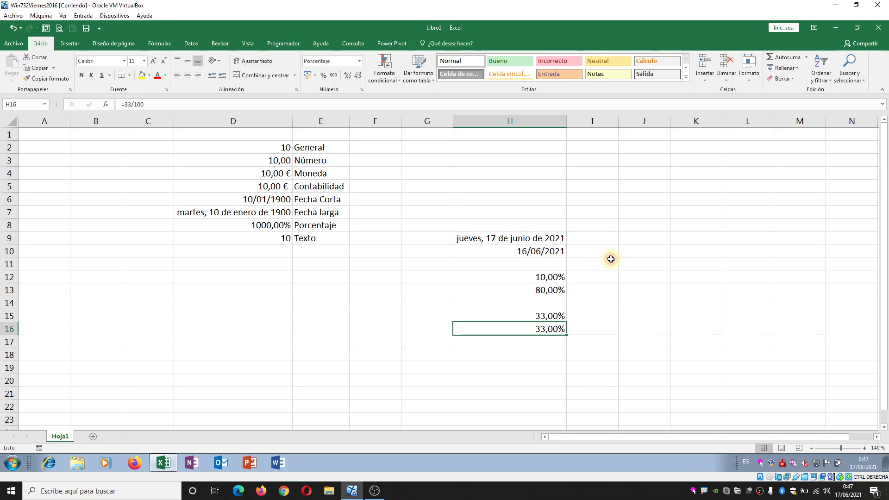
Enter 33 without dividing it in cell H17 and apply the Porcentaje format to it
key(Down)
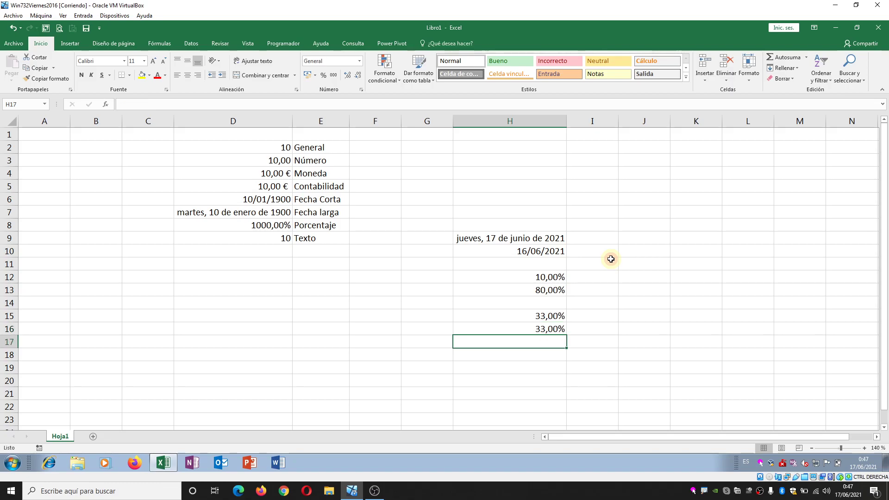
text(33)
key(Return)
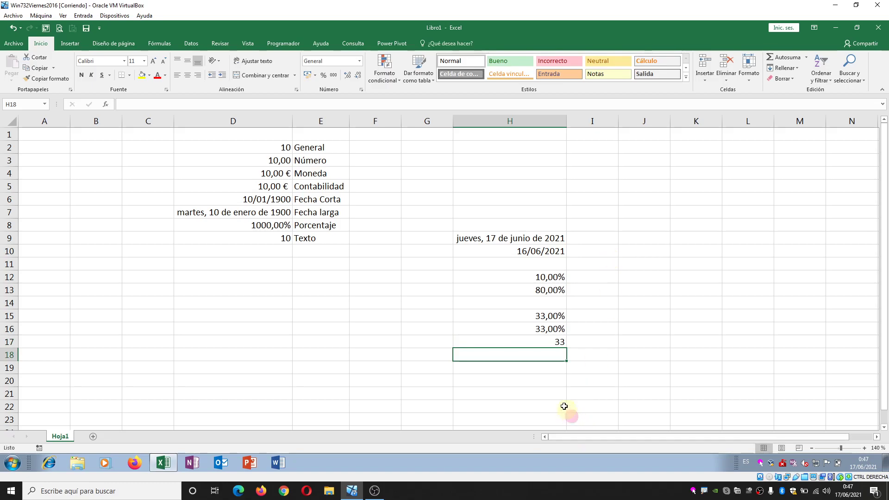
click(560, 342)
click(360, 61)
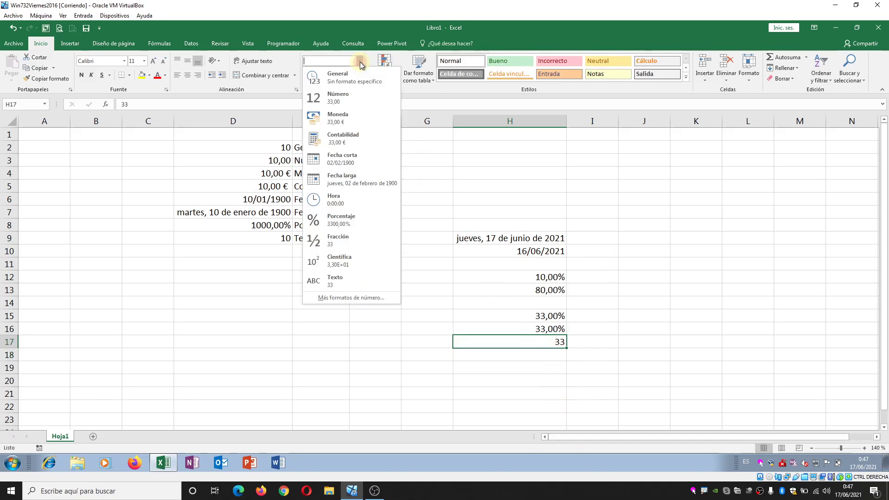
click(343, 223)
click(565, 369)
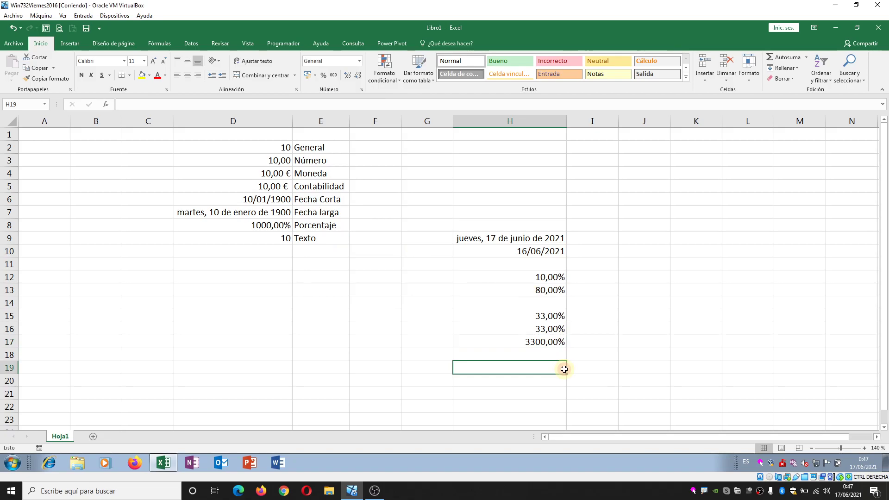
Apply the Texto format to the 10 in cell D9
click(286, 237)
click(360, 61)
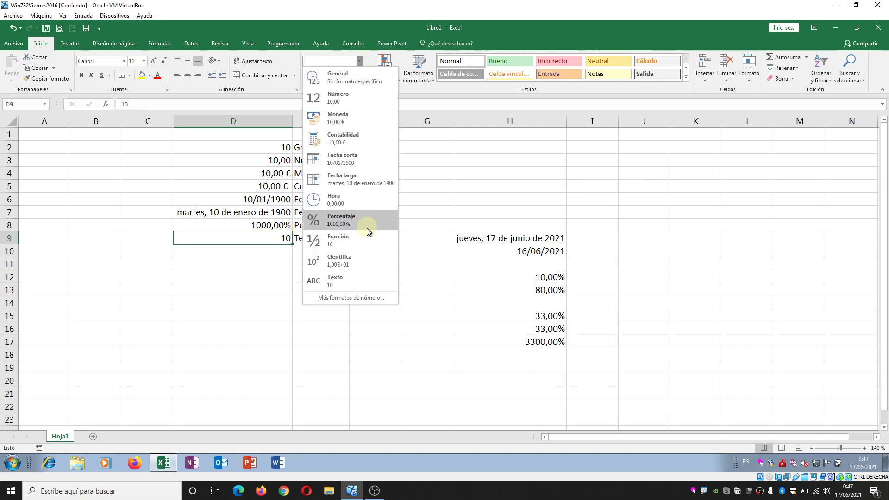
click(354, 285)
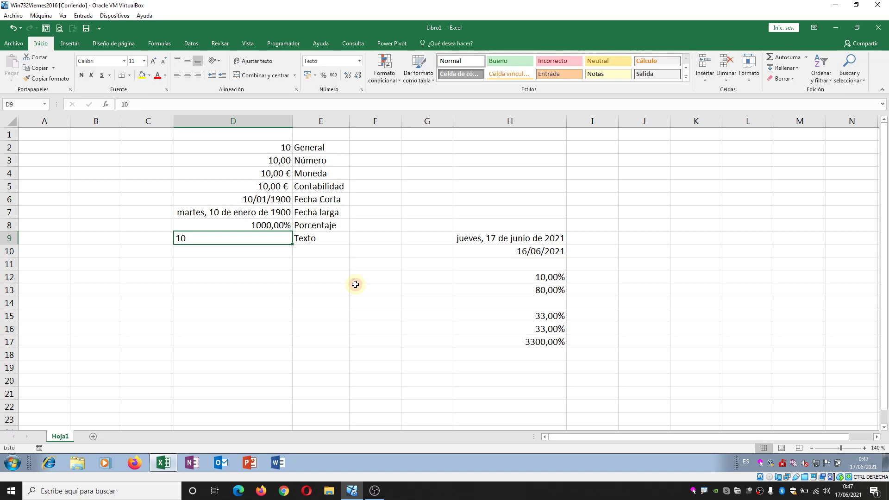
Enter the formula =D9+5 in cell D13, referencing the text-formatted number
click(255, 287)
text(=)
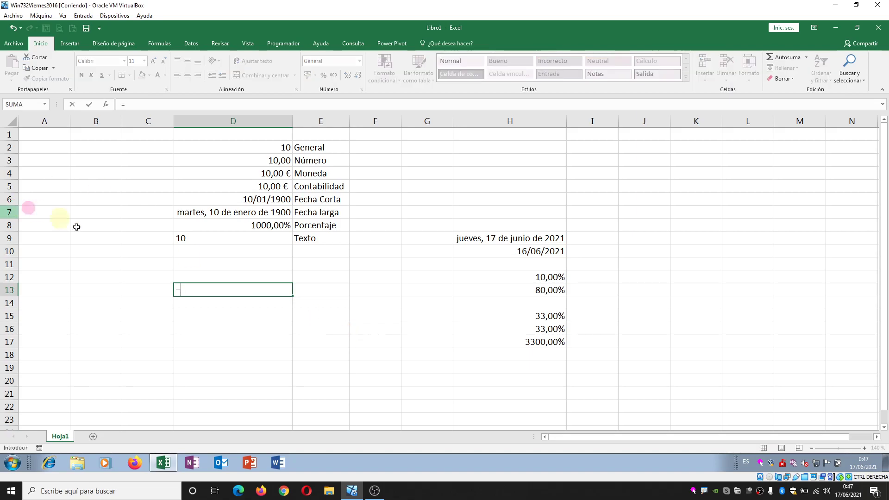
click(182, 239)
text(+5)
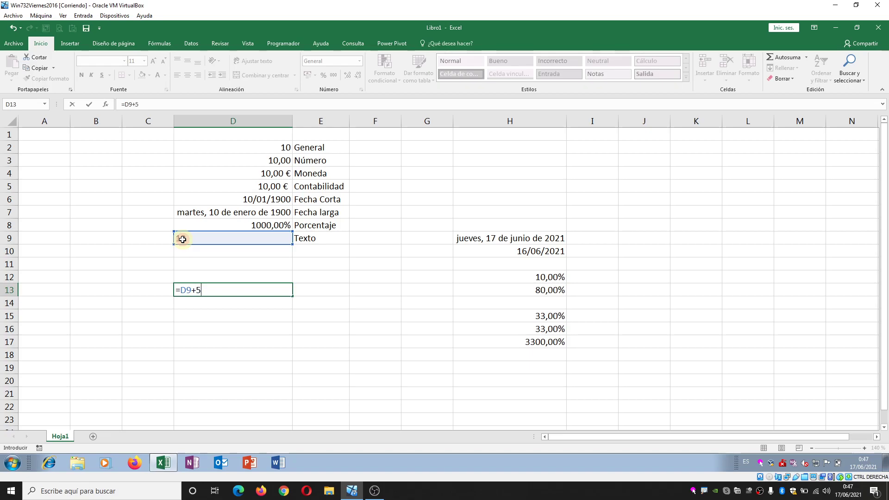
key(Return)
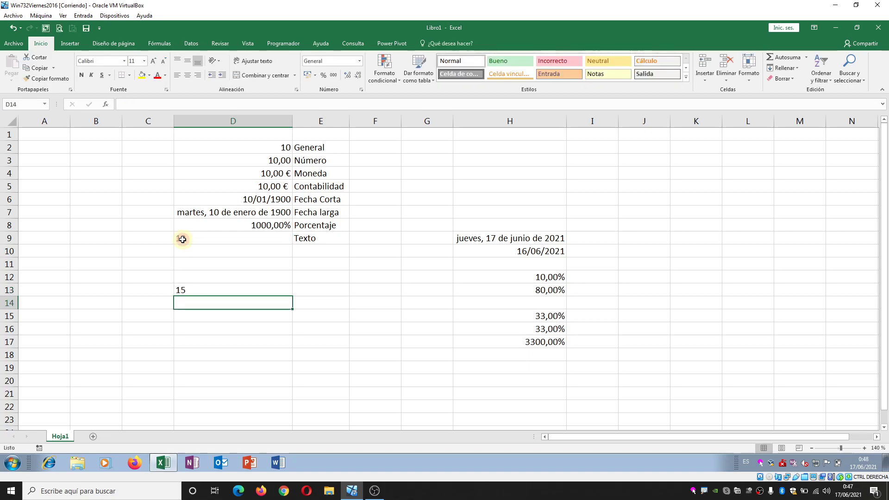
Apply the Número format to the formula result in cell D13
key(Up)
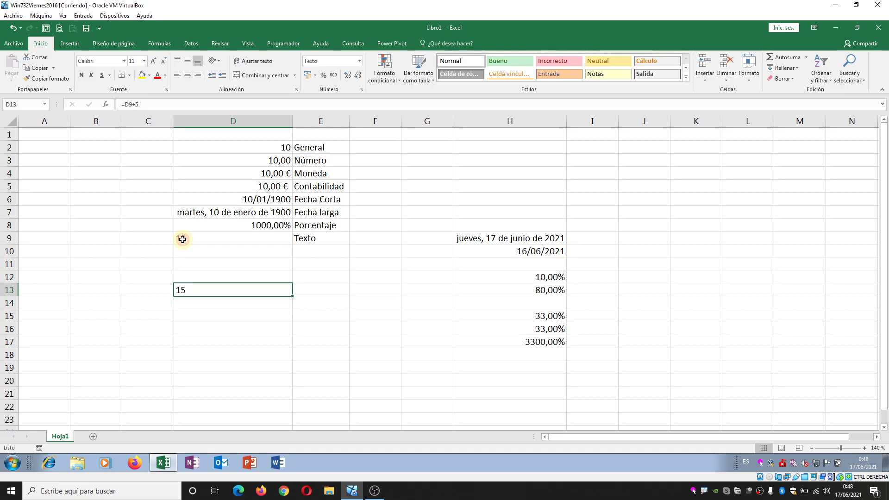
click(360, 61)
click(356, 99)
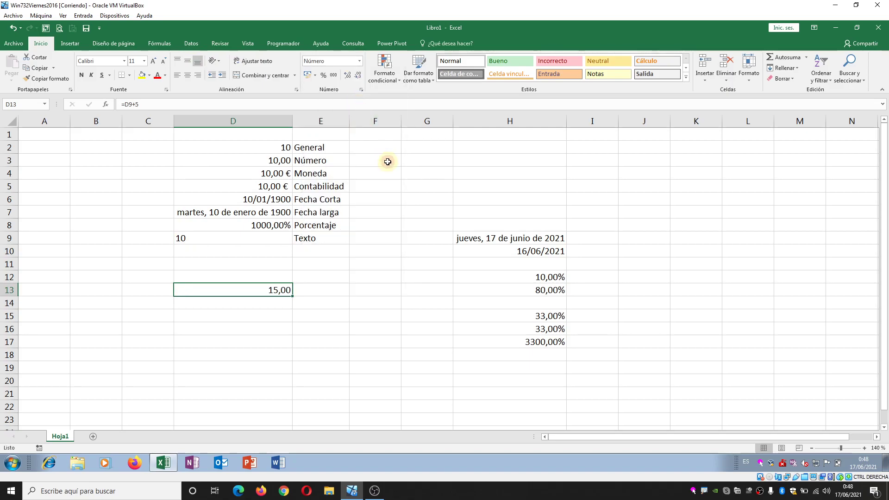
Change the text-formatted value in cell D9 to 20
click(229, 239)
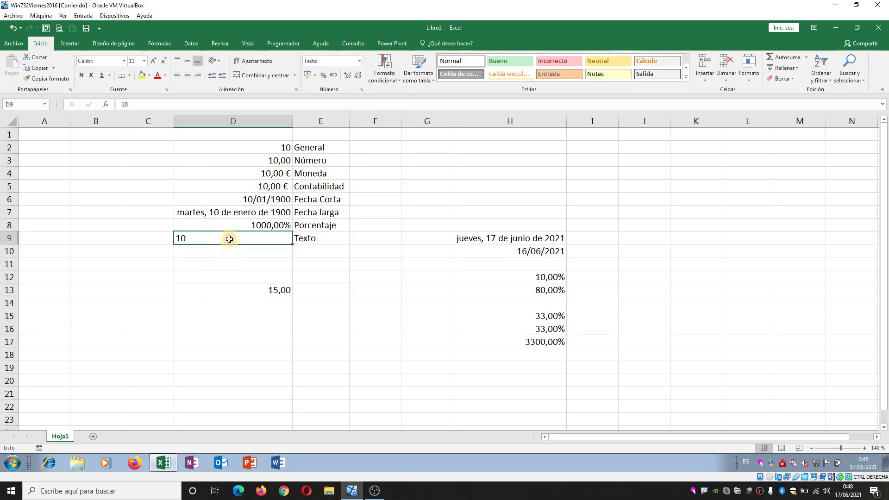
text(20)
key(Return)
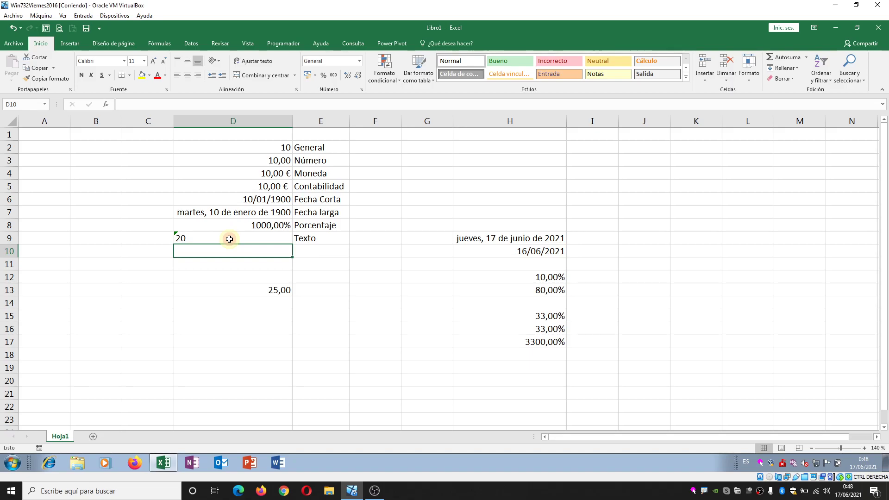
Format the empty cell D15 as Texto and outline it with Bordes externos
click(218, 315)
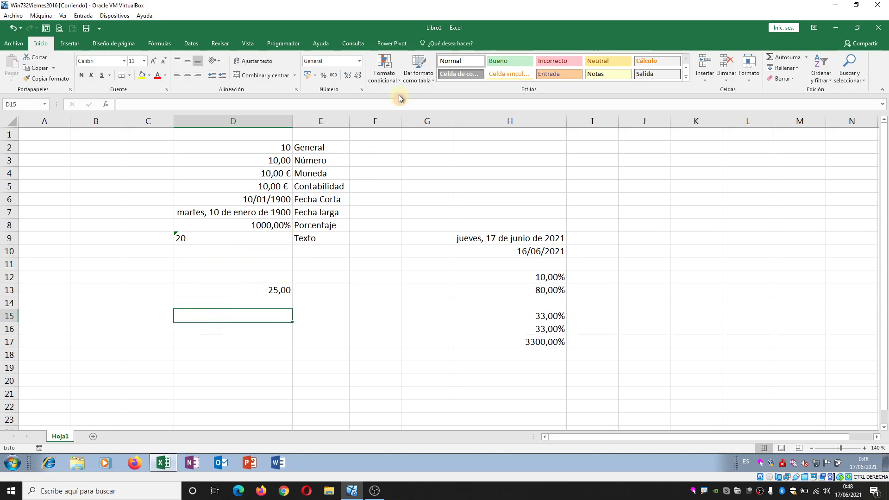
click(360, 60)
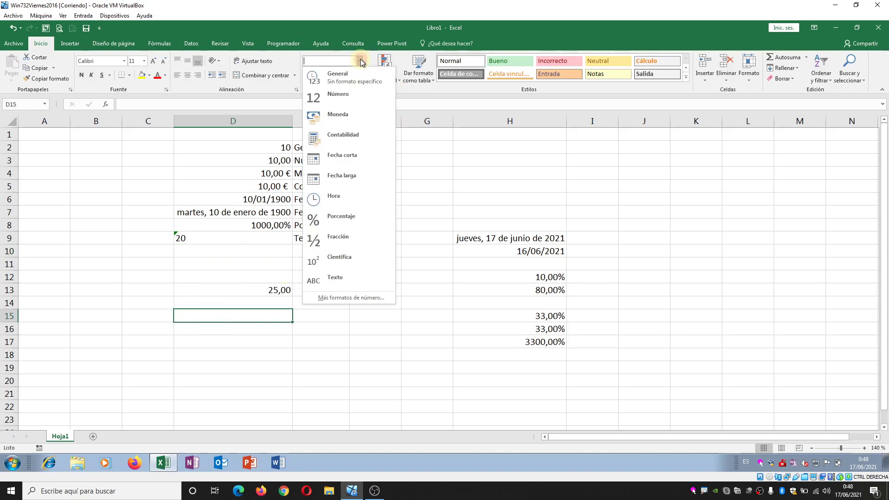
click(336, 279)
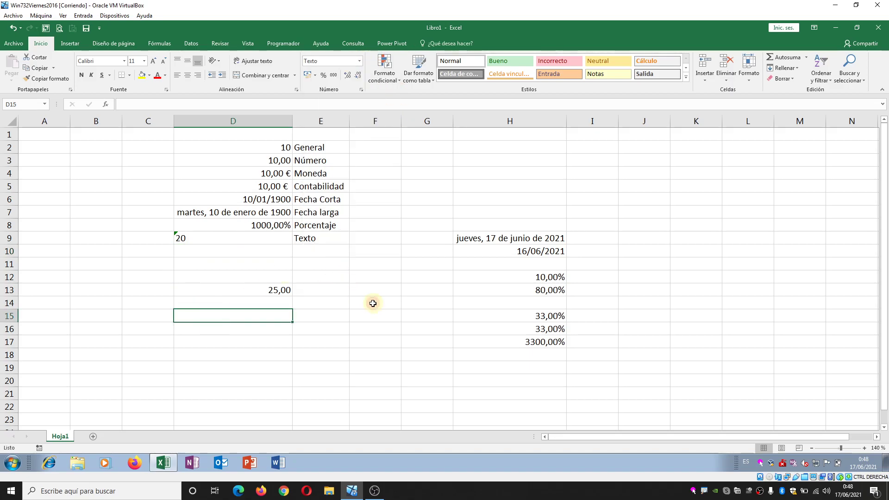
click(129, 75)
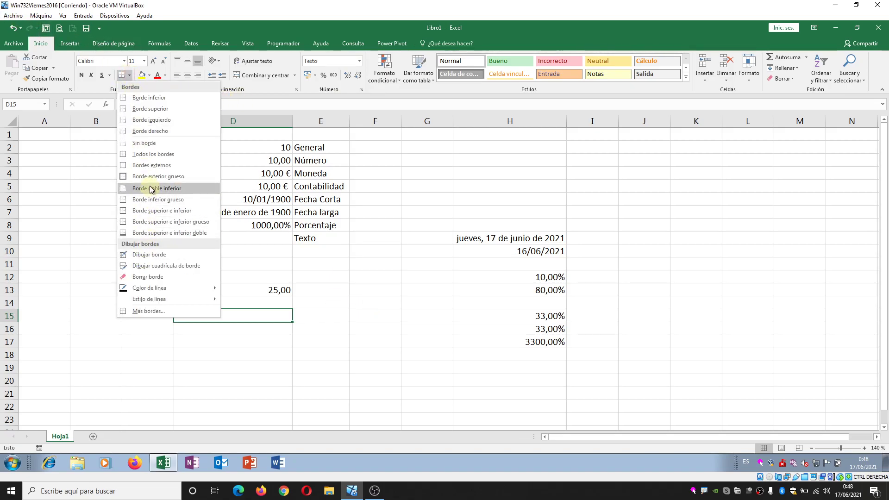
click(151, 165)
click(383, 352)
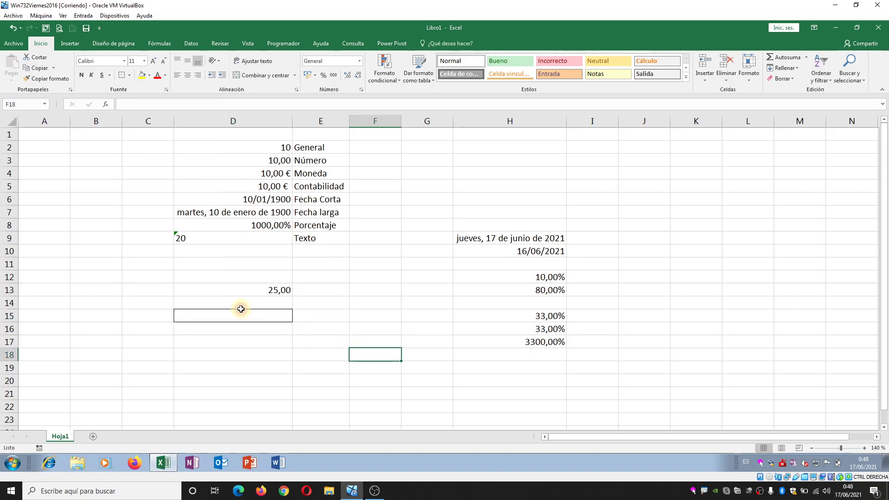
Enter =D9+5 in the outlined, text-formatted cell D15 and reselect the cell to check its content
click(275, 314)
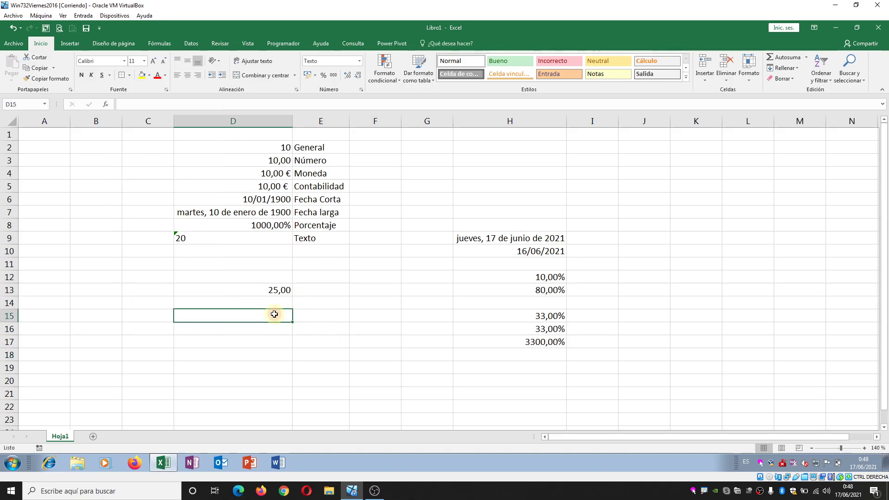
text(=)
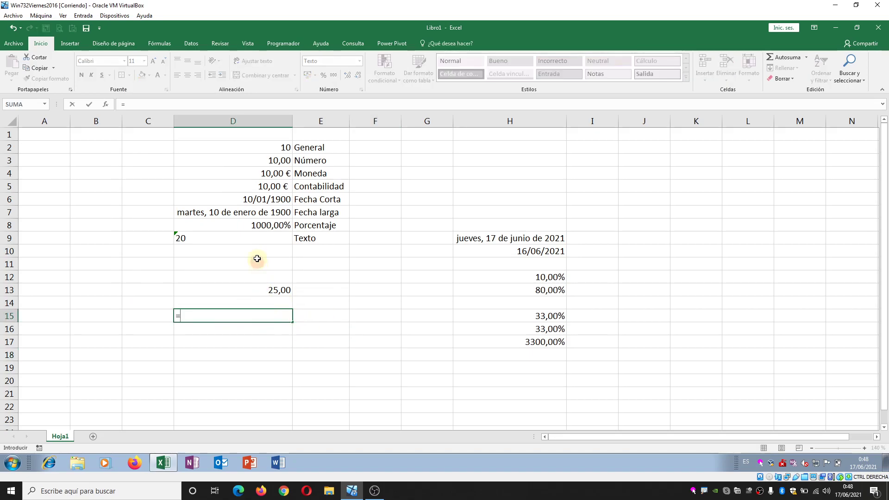
click(252, 240)
text(+)
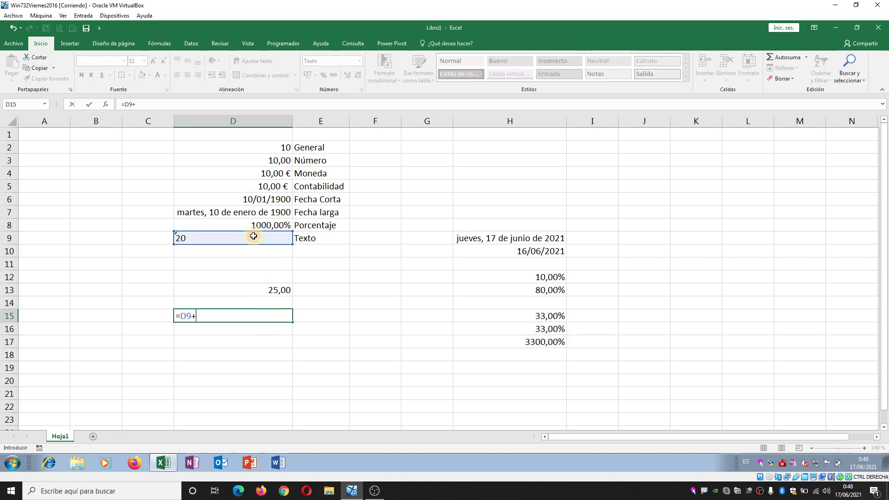
text(5)
key(Return)
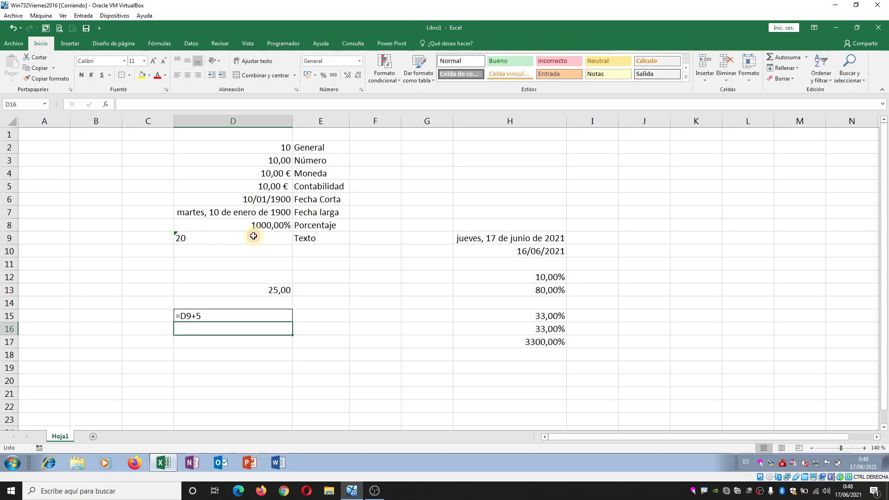
key(Up)
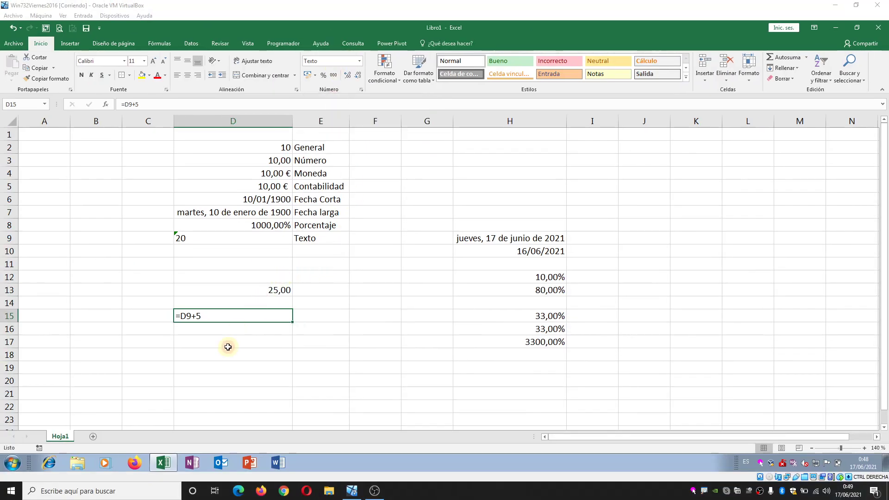
click(223, 332)
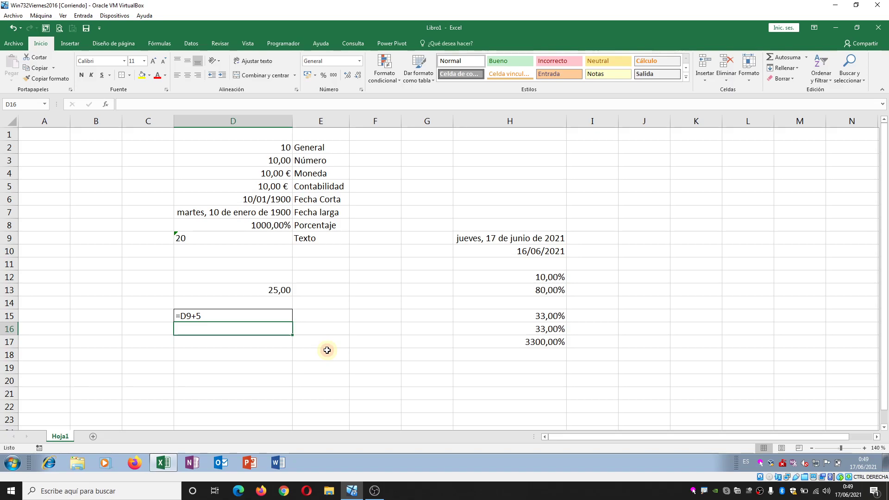
click(266, 313)
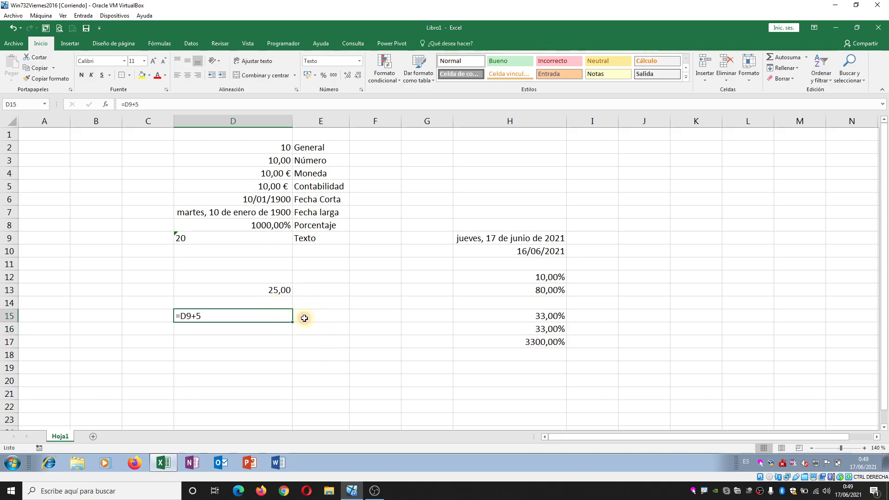
Enter the formula =SI(D9>10;"hola";"adios") in cell D19
click(246, 361)
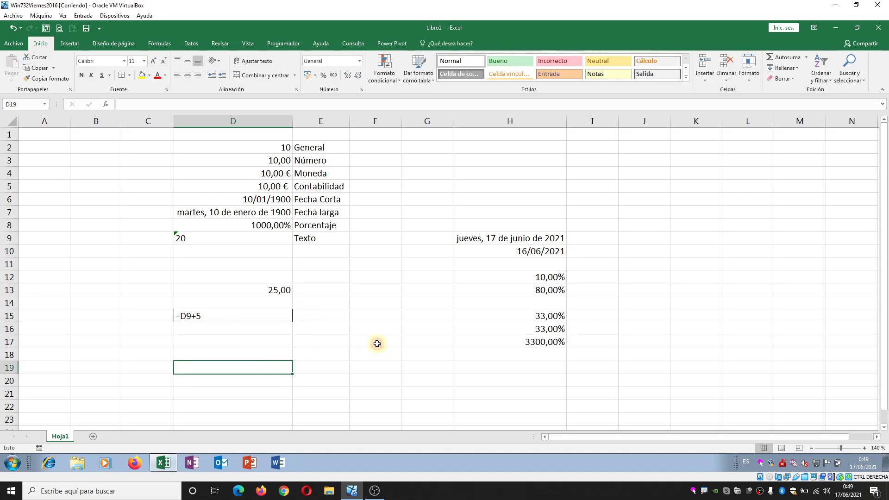
text(=si()
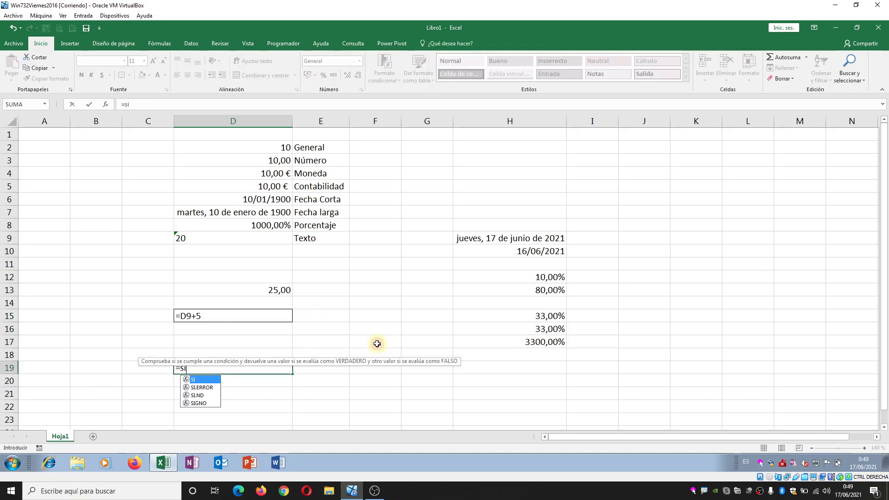
click(213, 237)
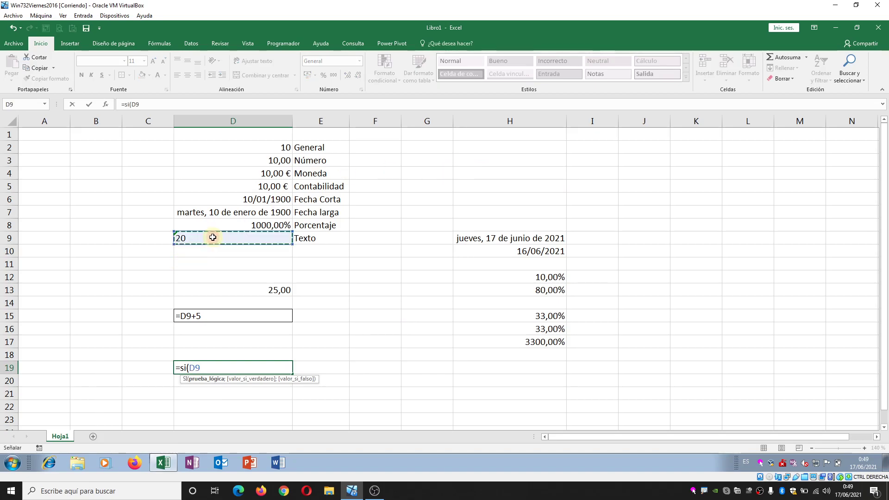
text(>)
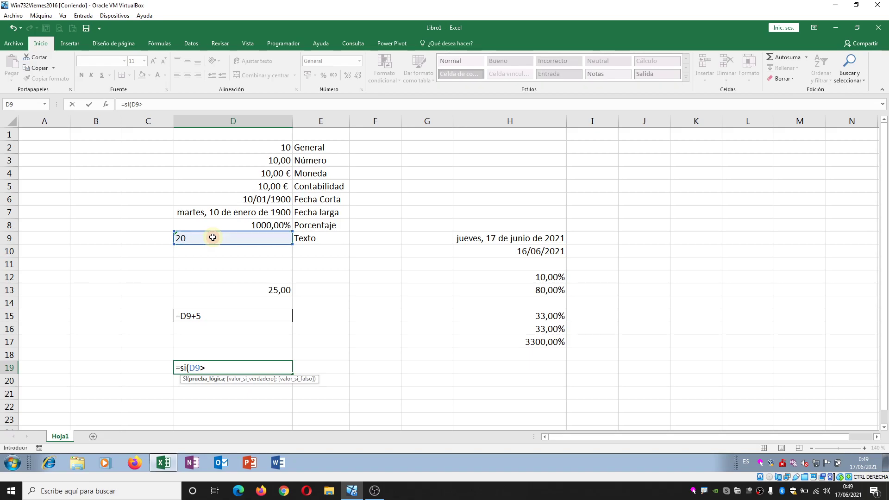
text(10;)
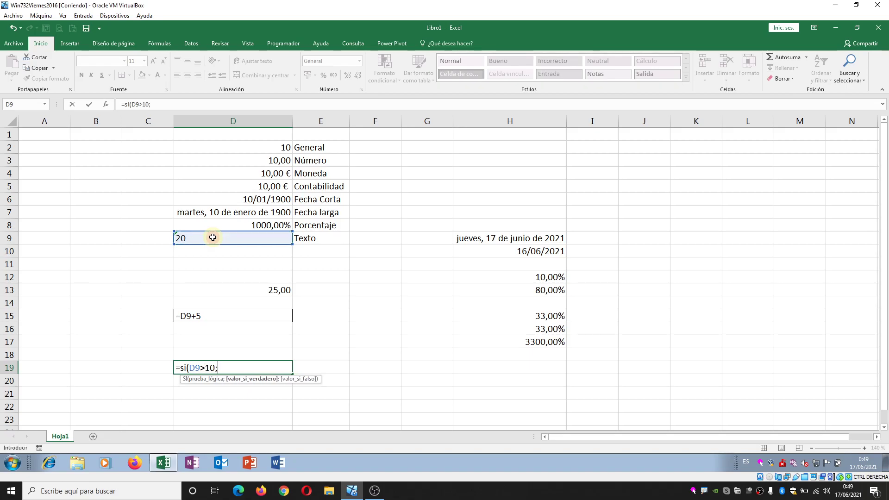
text("hola";"adios)
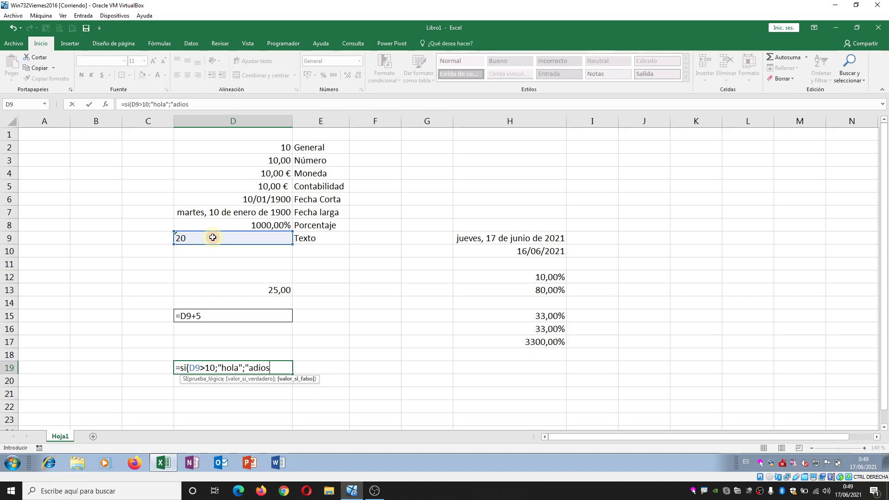
text("))
key(Return)
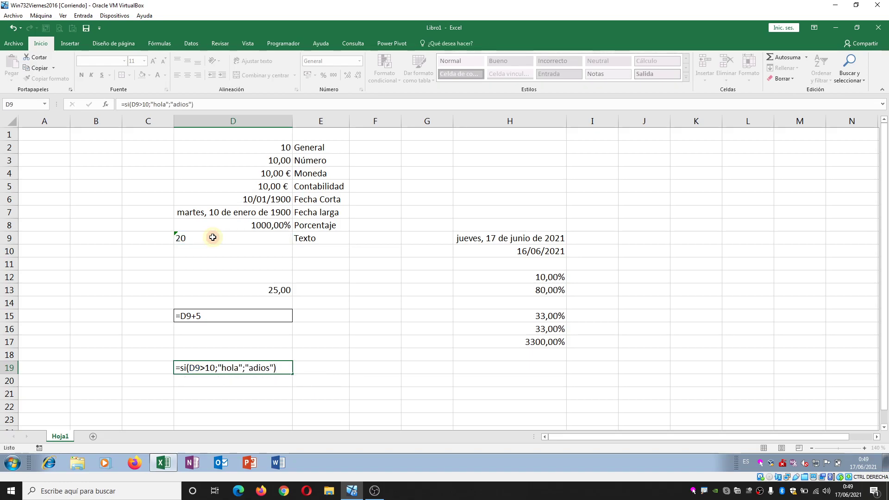
Copy the full text of the SI formula in cell D19, leaving the cell unedited
click(207, 367)
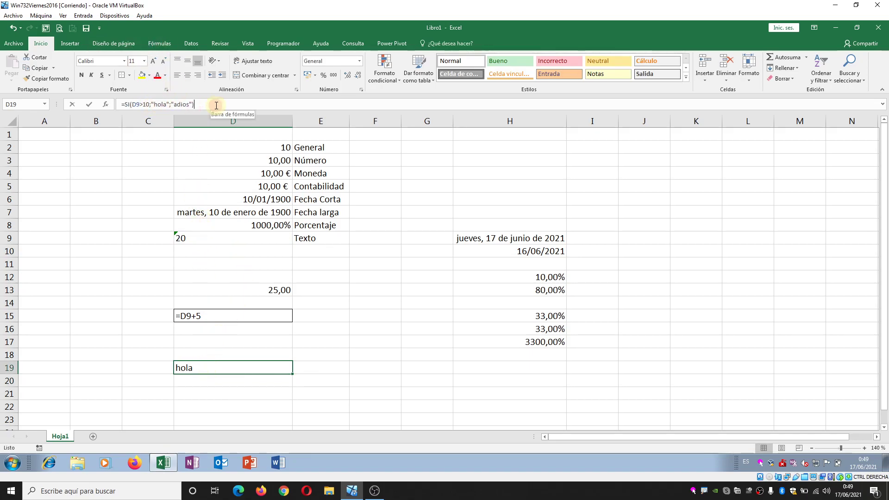
drag(215, 104, 102, 96)
key(ctrl+c)
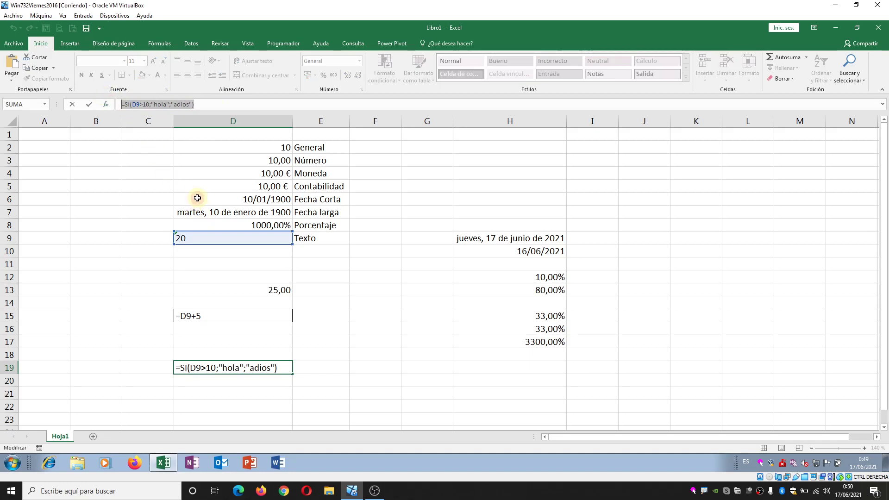
key(Escape)
Format cell E19 as Texto and paste the copied formula =SI(D9>10;"hola";"adios") into it
click(324, 368)
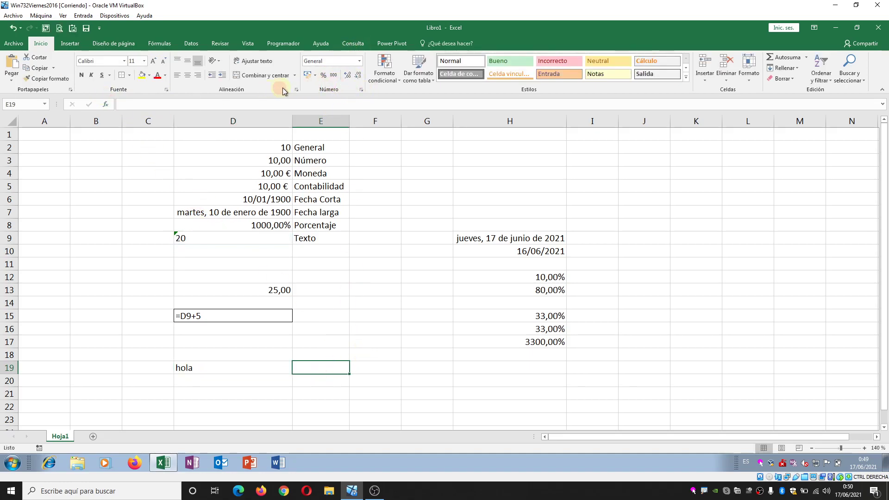
click(359, 60)
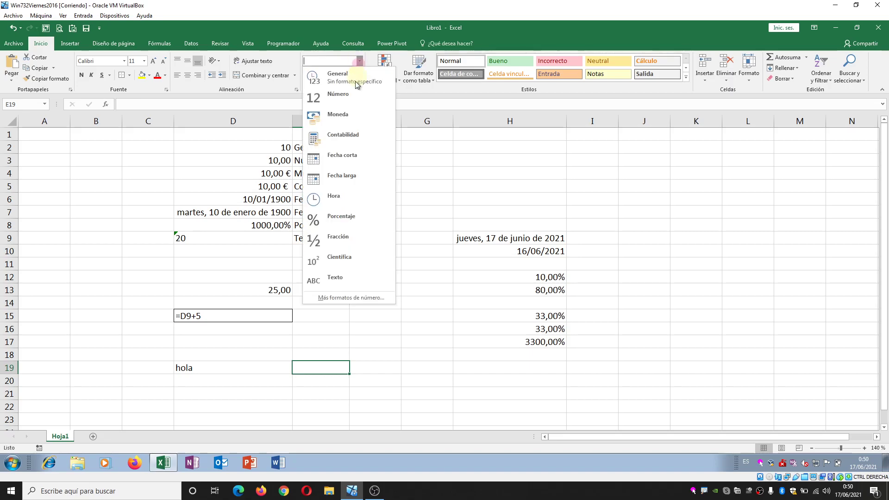
click(351, 278)
click(192, 103)
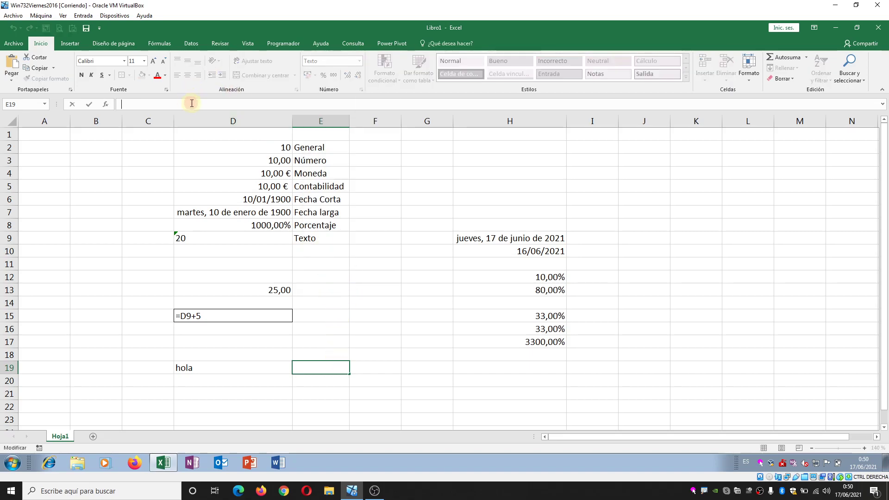
text(=SI(D9>10;"hola";"adios"))
key(Return)
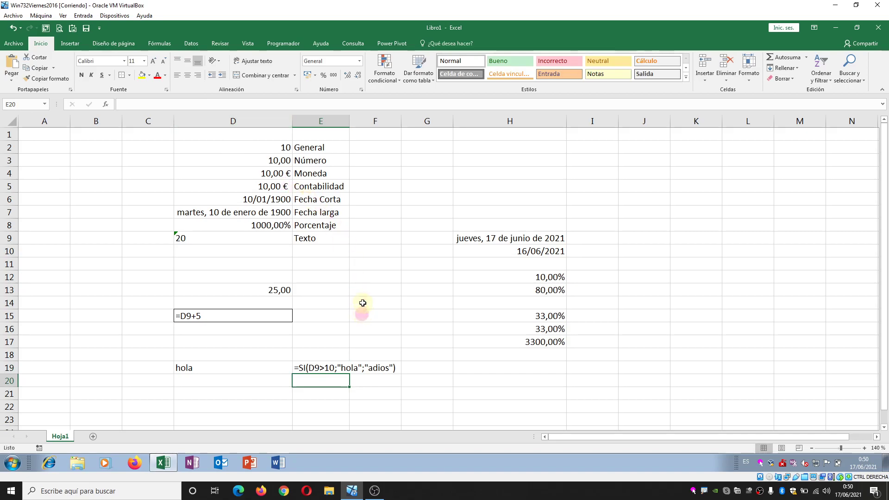
click(269, 369)
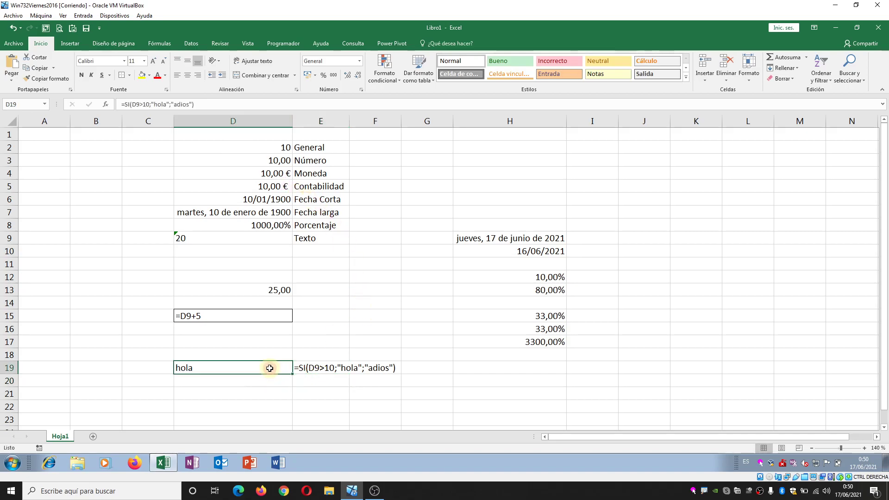
click(319, 369)
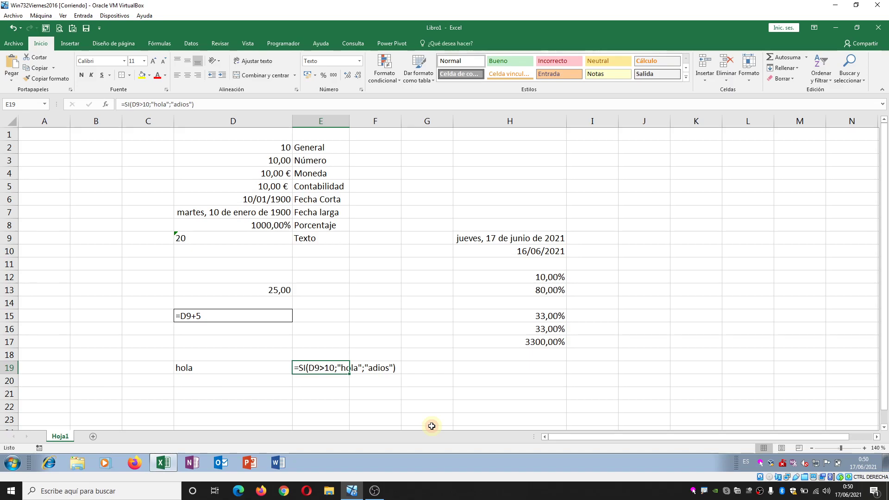
click(436, 393)
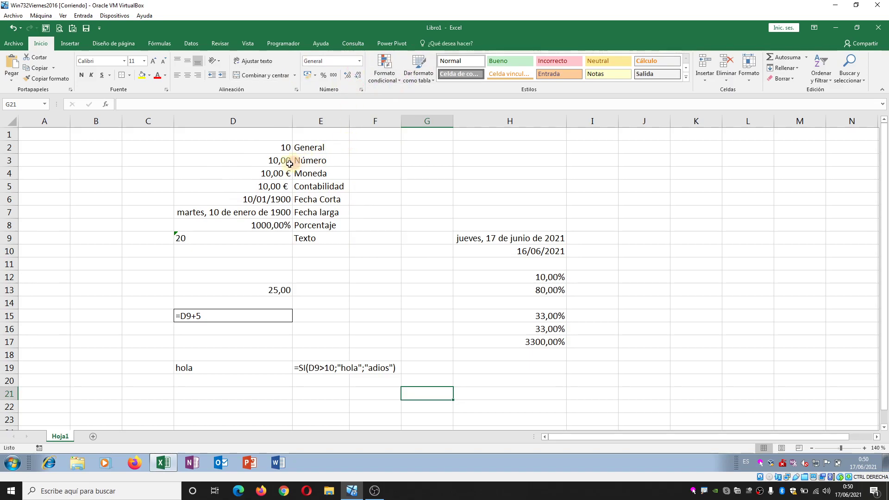
View the currency choices offered by the accounting format for cell D4, leaving its format as it is
click(277, 173)
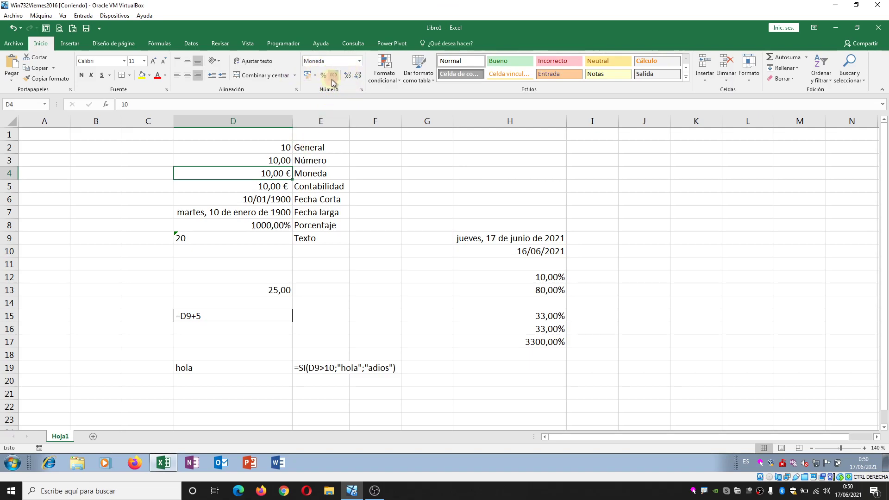
click(316, 76)
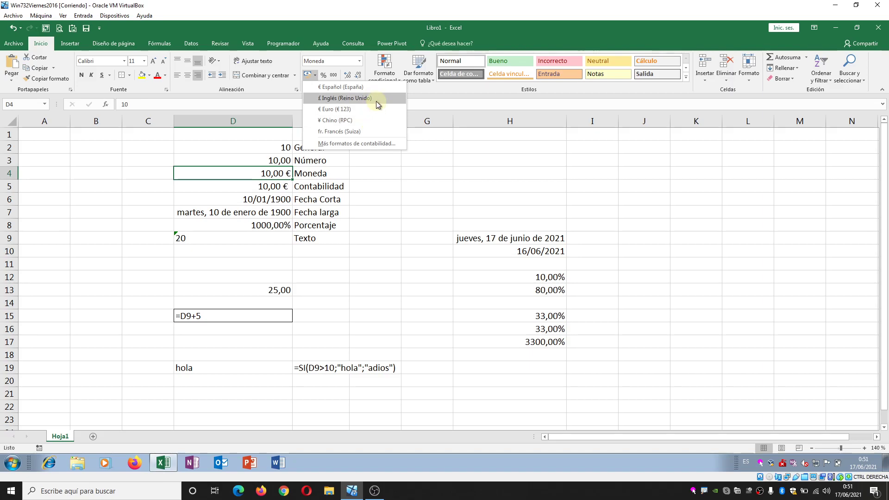
click(446, 98)
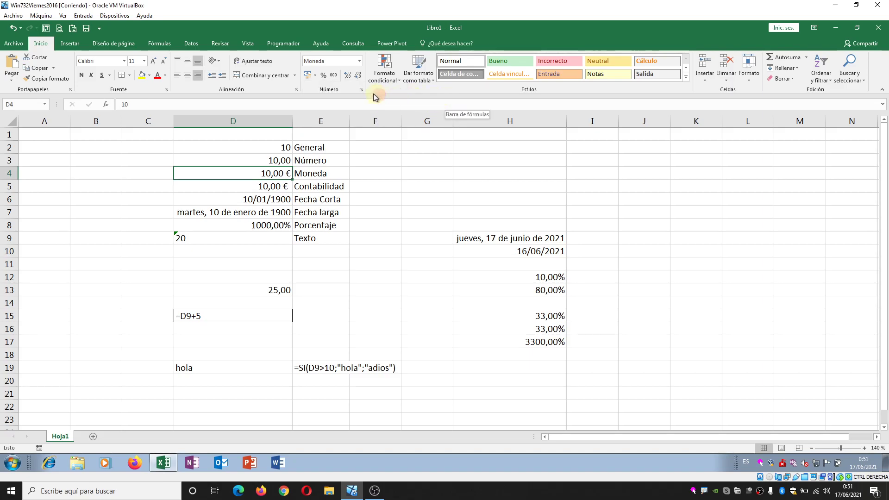
Apply the General category to cell D4 in the cell format settings, and undo that change
click(363, 91)
drag(636, 172, 494, 126)
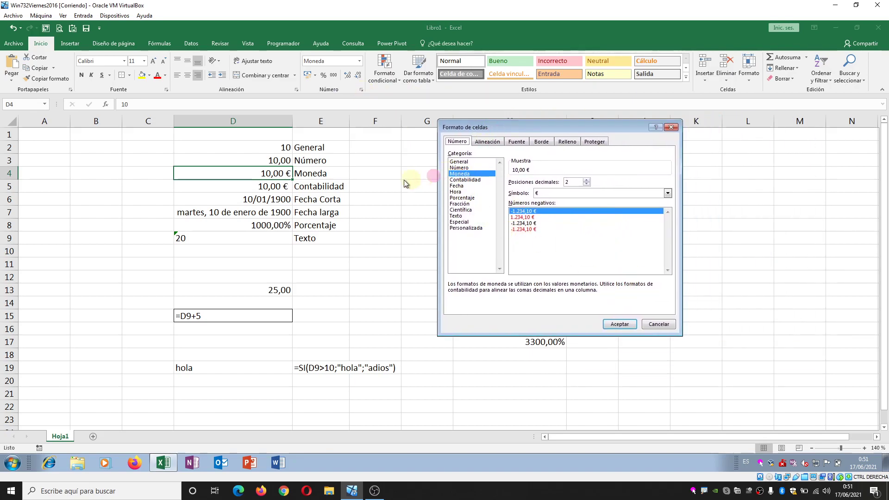
click(465, 162)
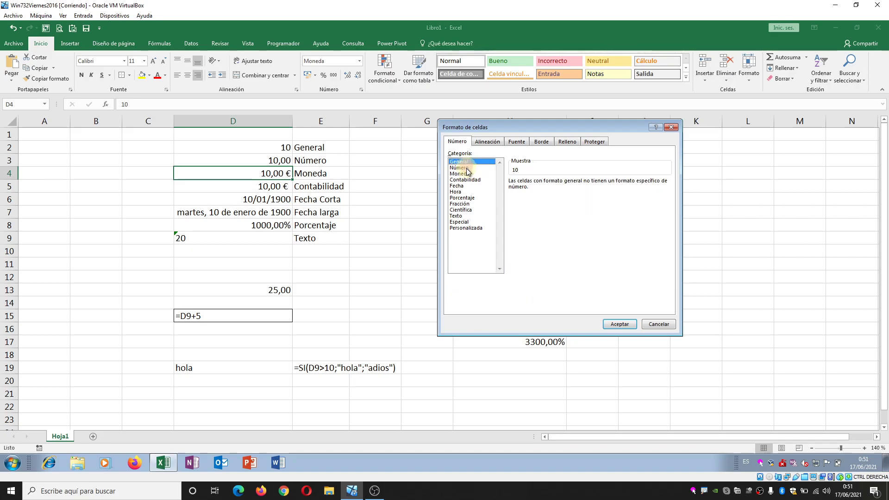
click(466, 172)
click(467, 162)
click(620, 324)
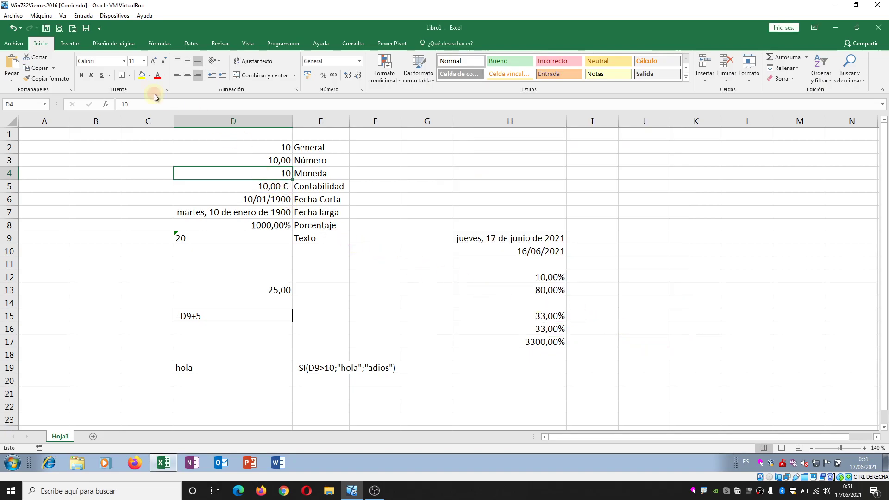
click(13, 28)
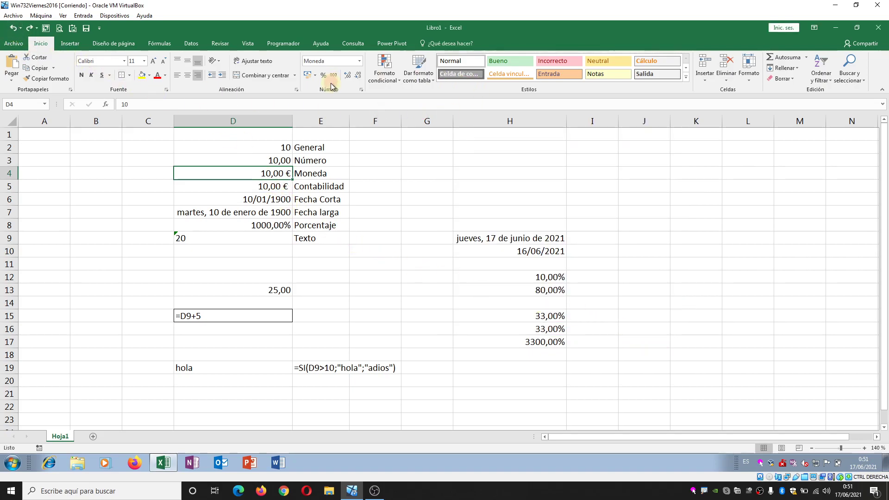
Set the Moneda symbol of cell D4 to $ Inglés (Estados Unidos) and recheck its format settings
click(361, 89)
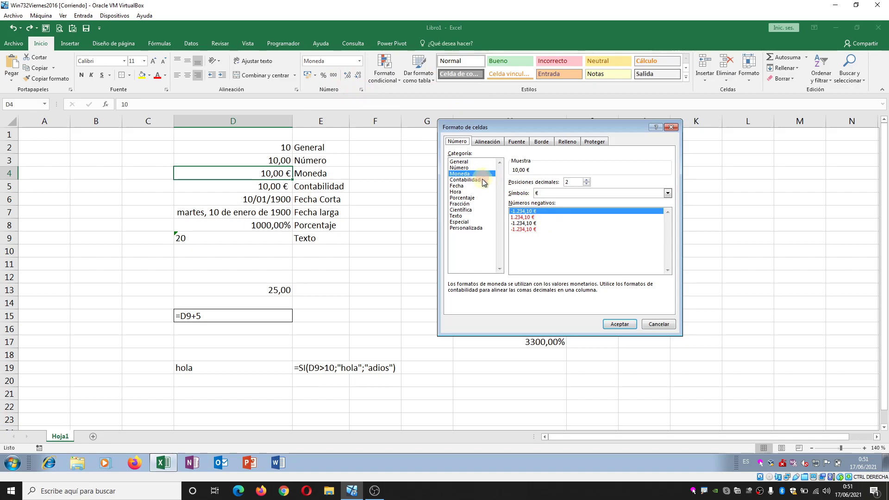
click(616, 193)
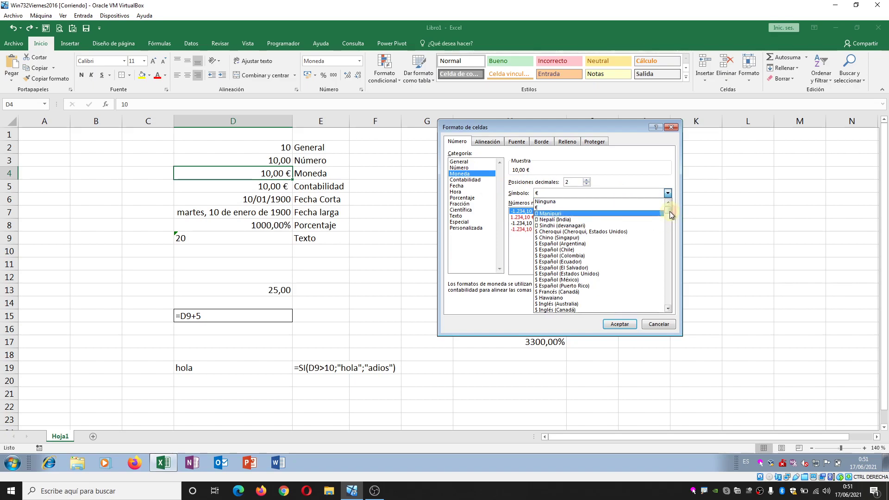
mouse_move(669, 211)
mouse_down()
mouse_move(666, 309)
mouse_move(667, 210)
mouse_up()
scroll(633, 246, down, 3)
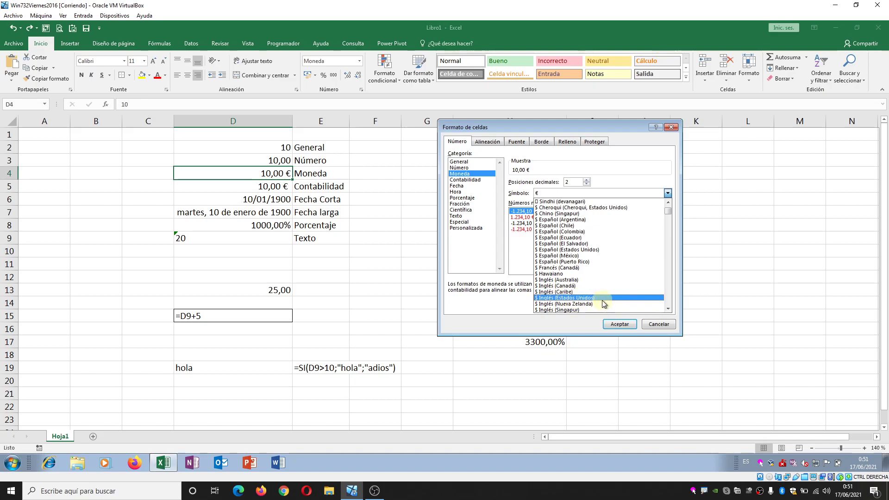
click(602, 299)
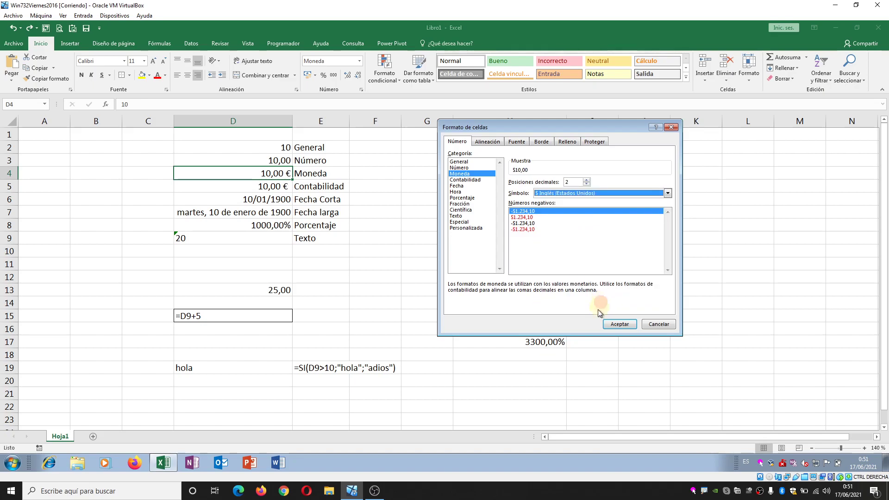
click(621, 324)
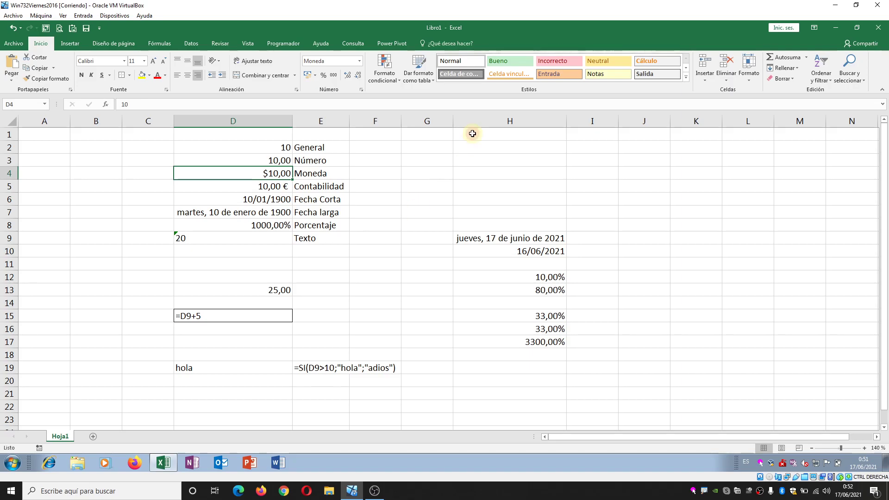
click(362, 90)
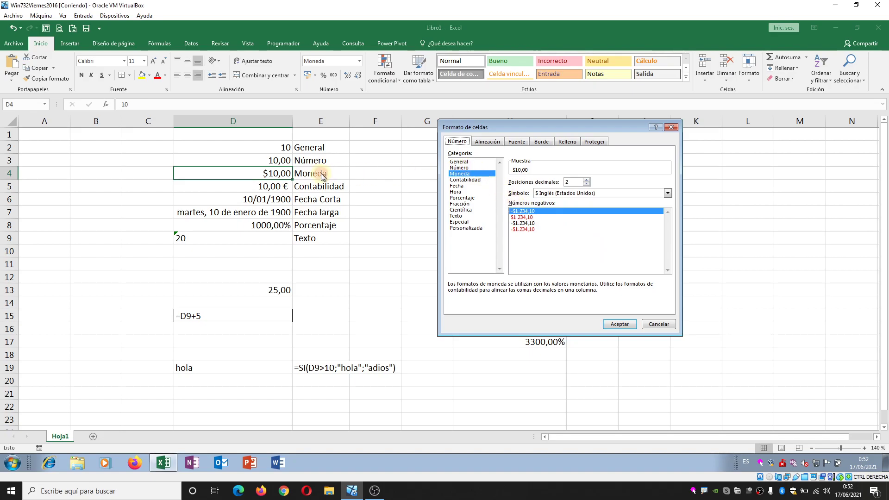
key(Escape)
Enter 1500 in cell D3 and turn on the thousands separator in its Número format
click(283, 160)
text(1500)
key(Return)
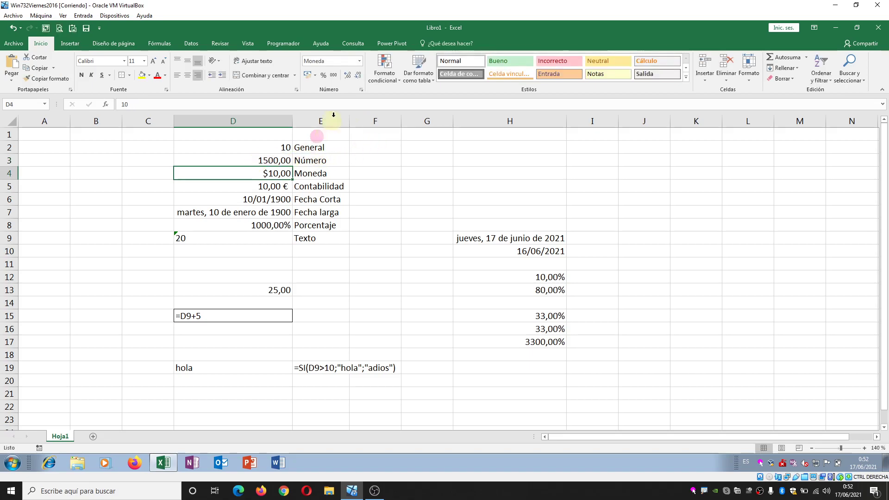
click(282, 160)
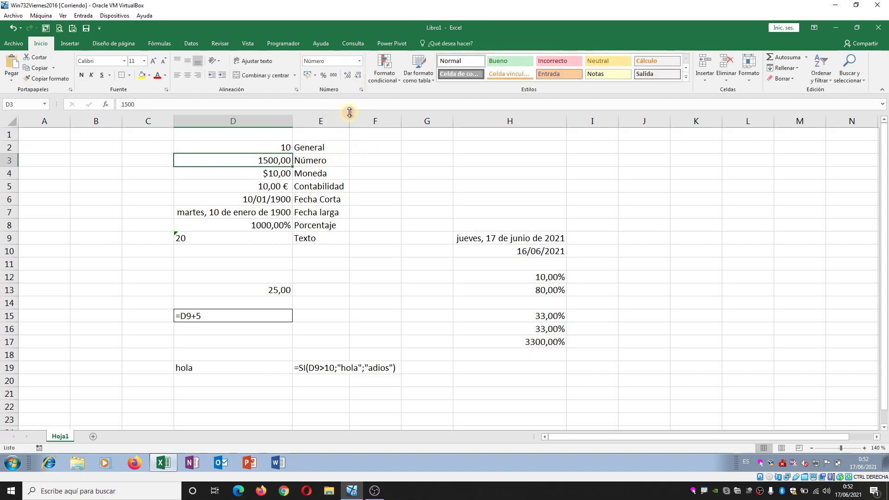
click(361, 90)
click(526, 193)
click(620, 325)
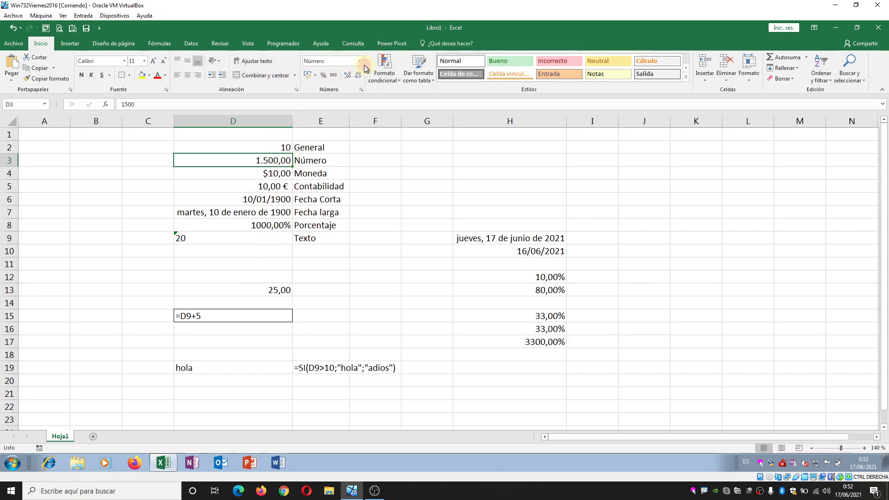
Enter 10€ in cell I3 and reselect the cell to check its assigned number format
click(609, 162)
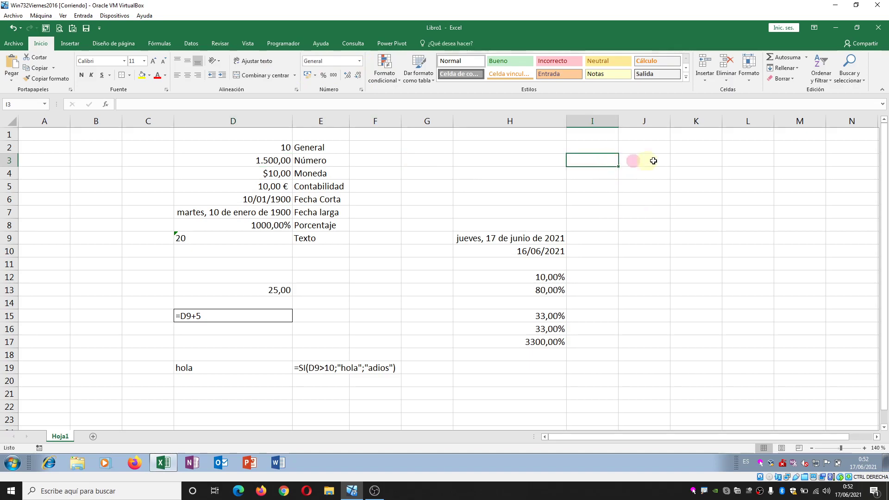
text(10€)
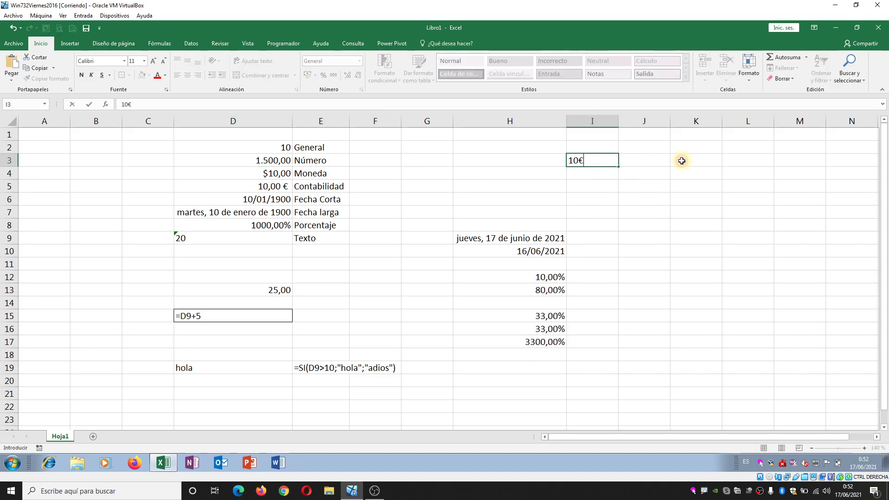
key(Return)
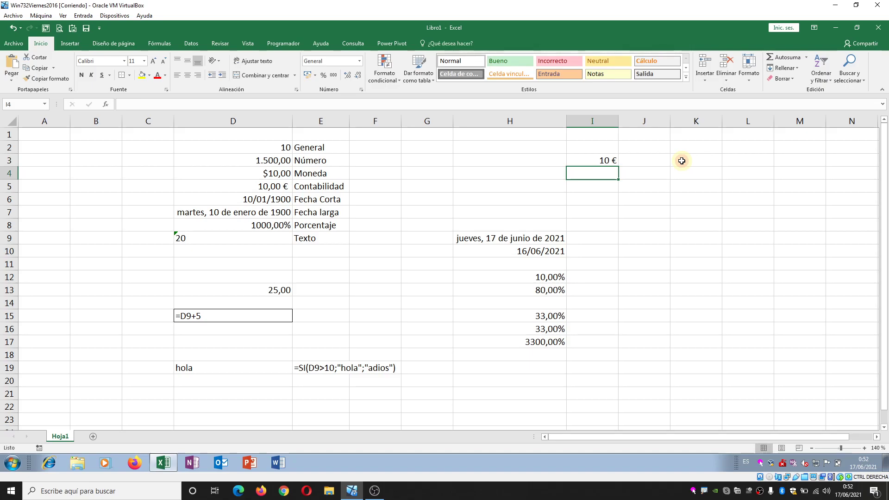
key(Up)
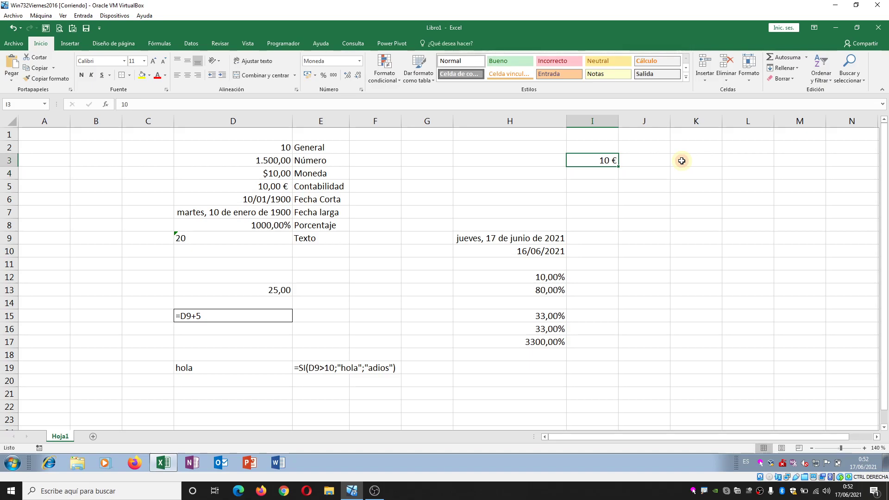
Enter 10,326 in cell I4 and reselect the cell to check its number format
key(Down)
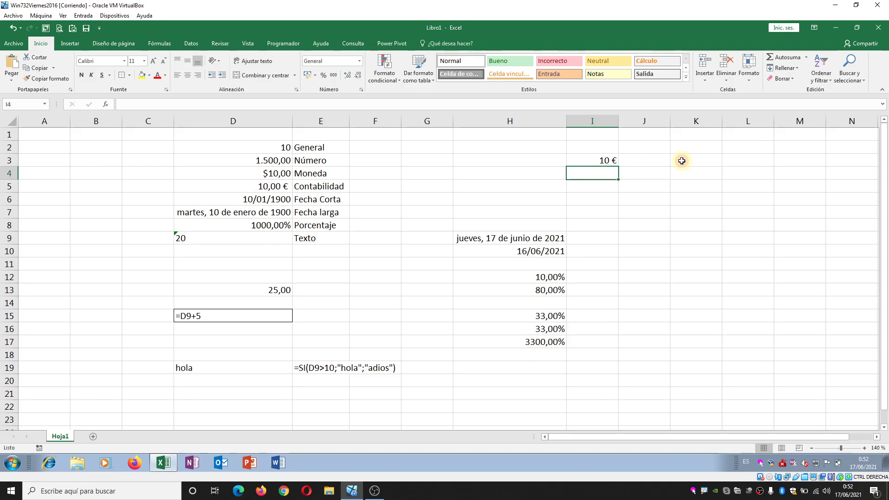
text(10)
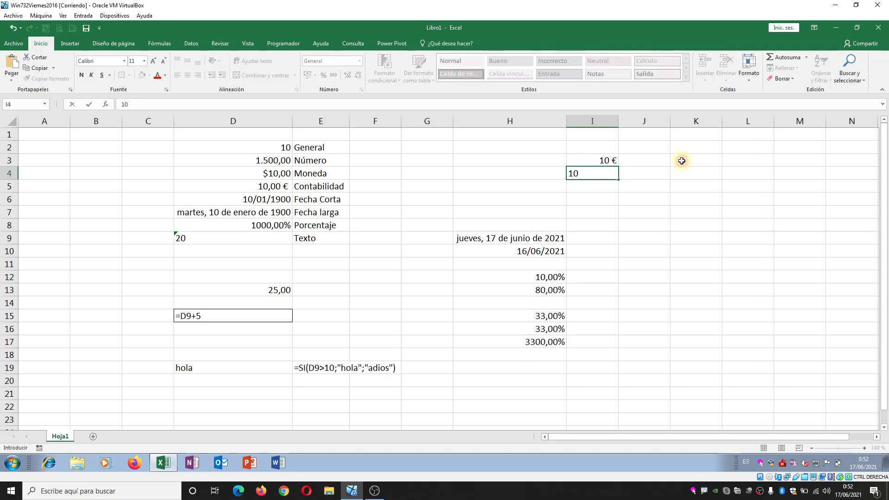
text(,326)
key(Return)
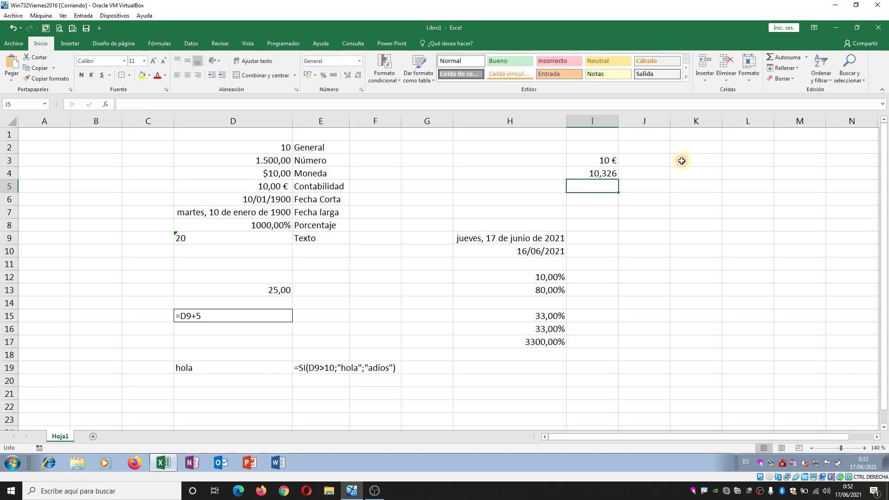
click(612, 173)
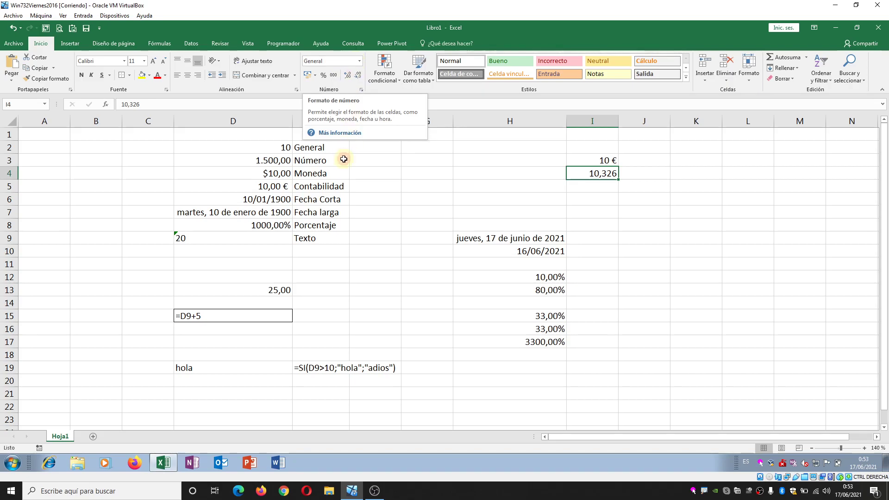
Enter the percentage 10,50% in cell I5
click(599, 189)
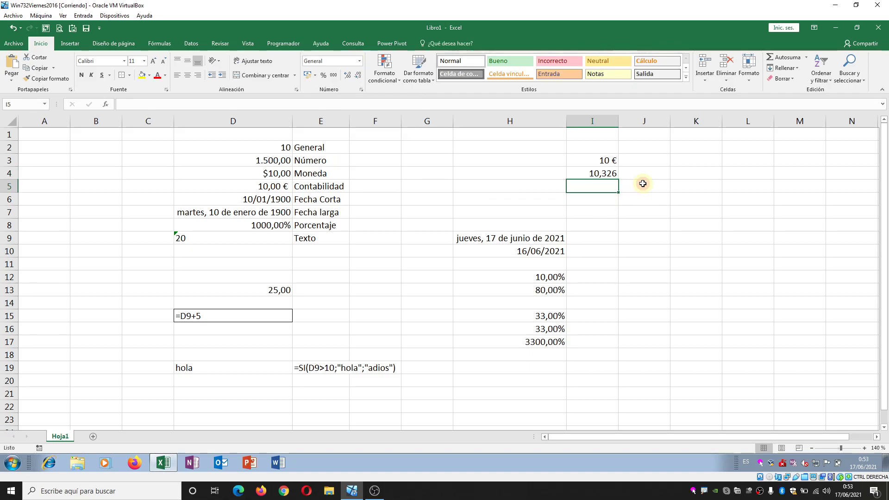
text(10,50%)
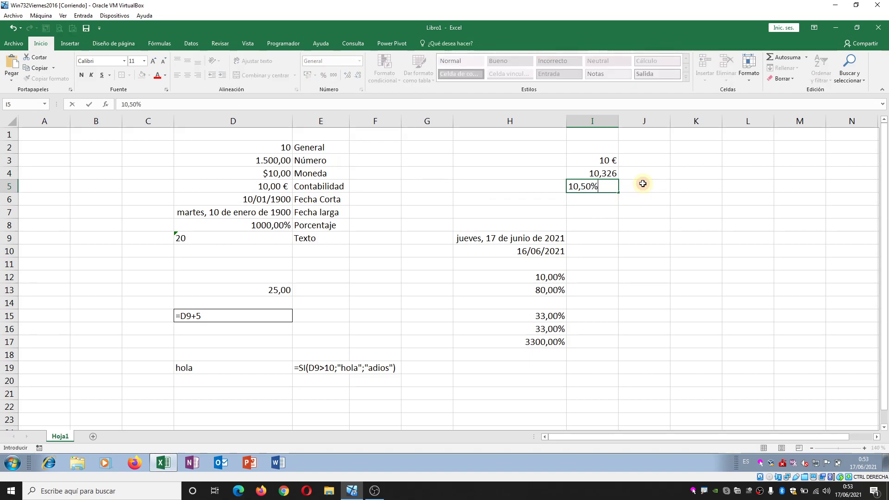
key(Return)
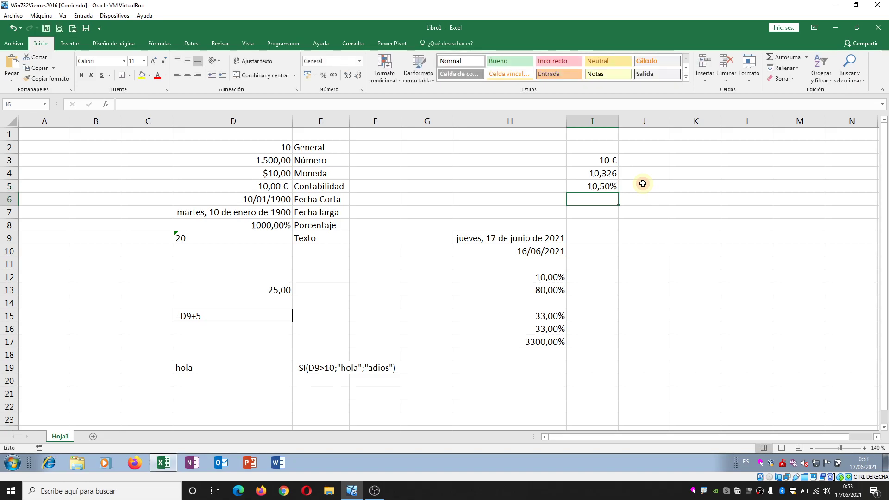
Change cell I5 to the Número format and show it with three decimal places
click(587, 181)
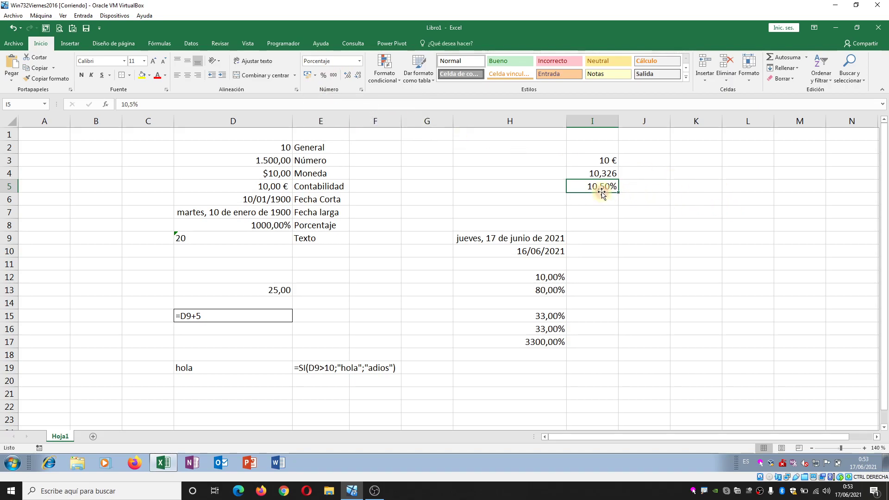
click(362, 63)
click(353, 96)
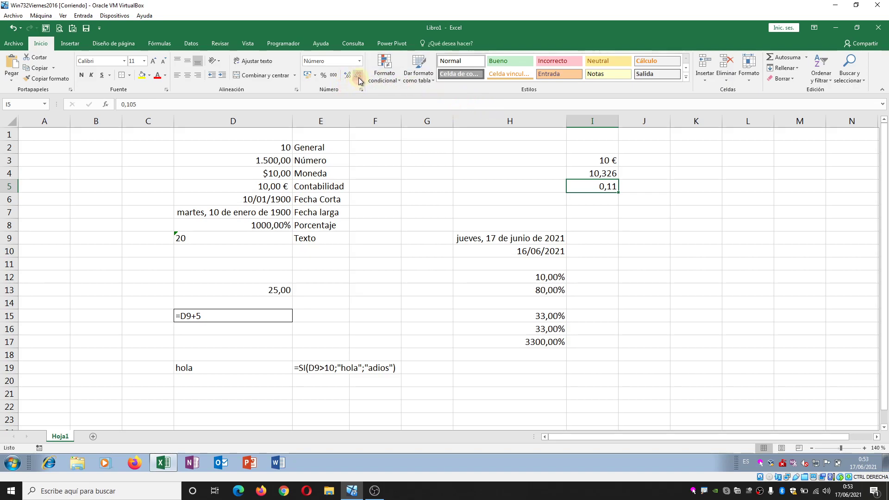
click(351, 79)
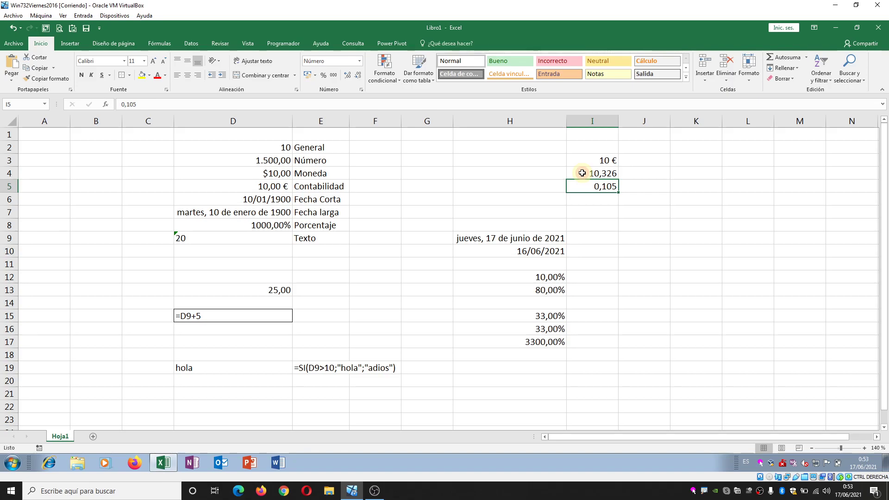
Enter the percentage 15% in cell I6
click(609, 200)
text(15%)
key(Return)
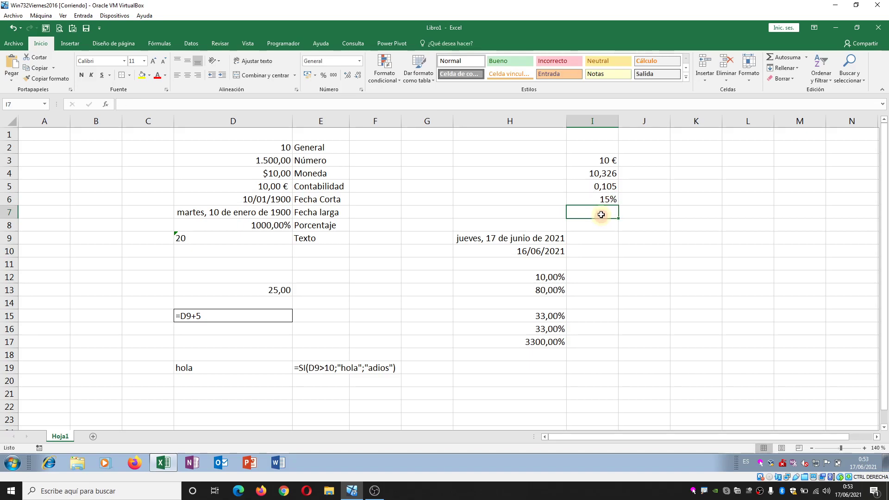
Enter the date 30/12/2020 in cell I7 and review its Fecha format options without changing them
text(30)
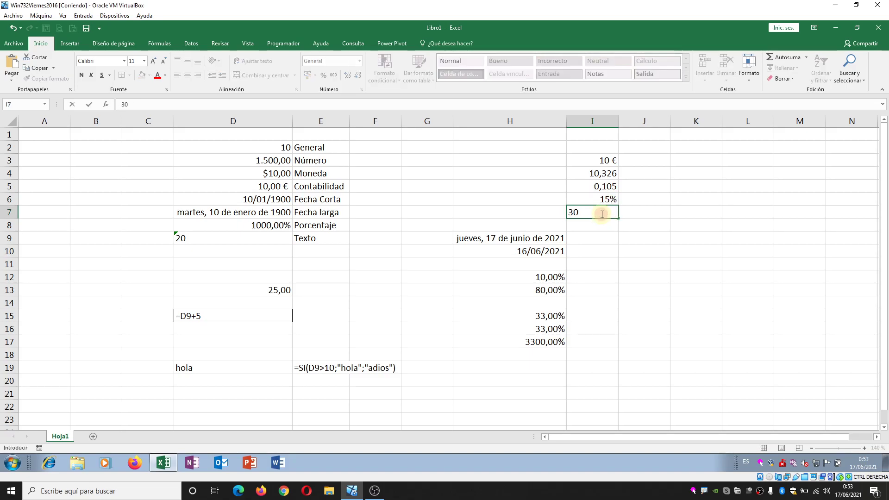
text(/12/2020)
key(Return)
click(601, 214)
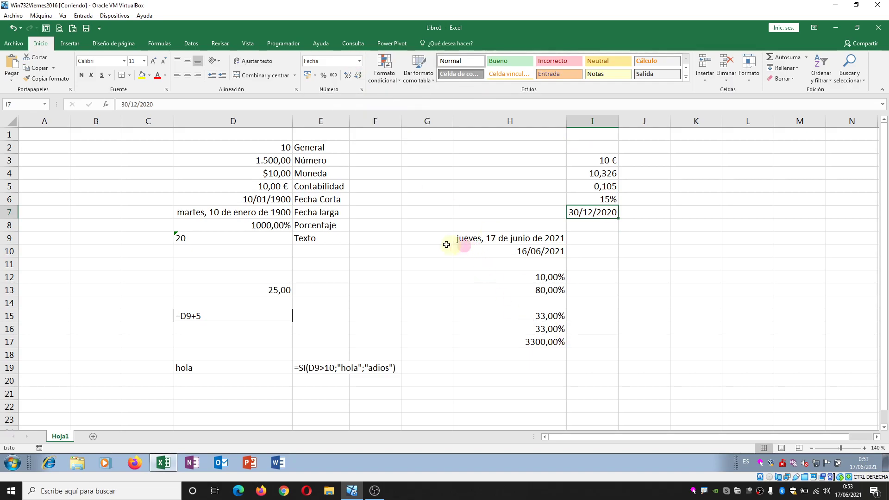
click(361, 89)
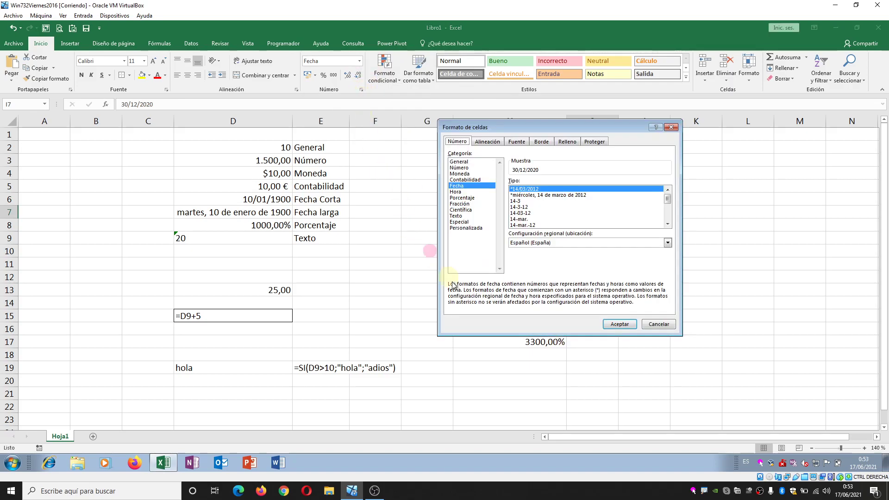
click(659, 326)
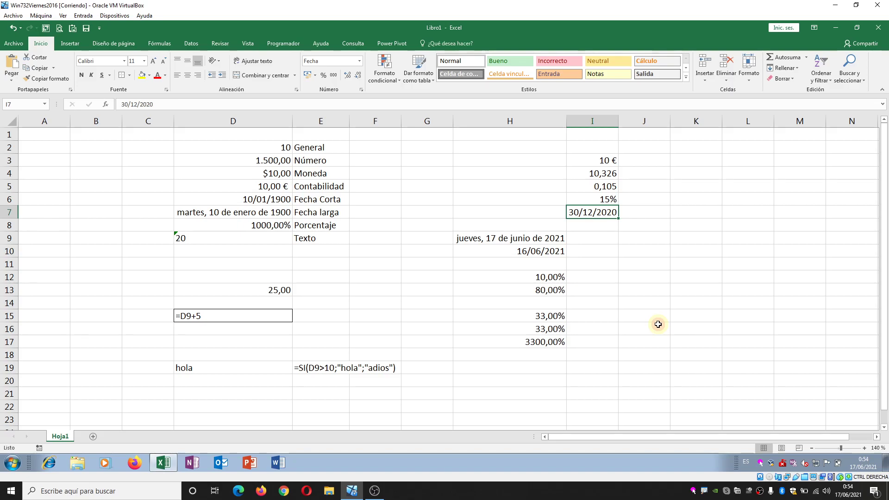
click(541, 497)
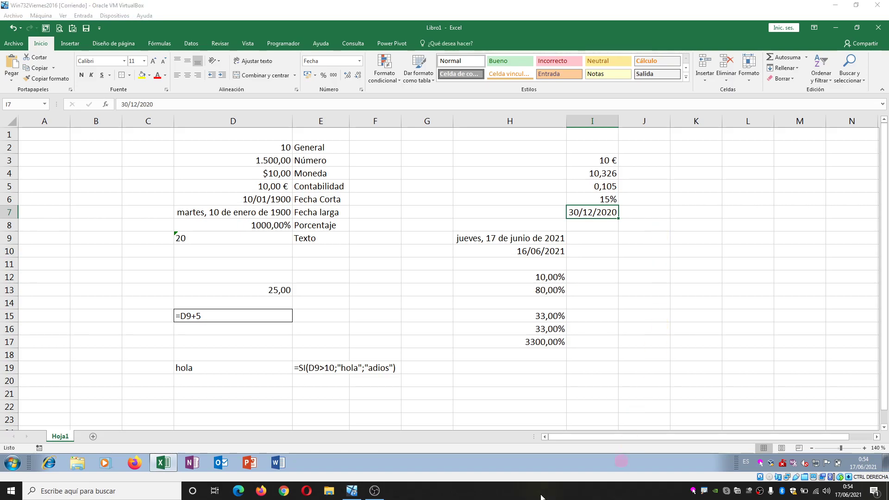